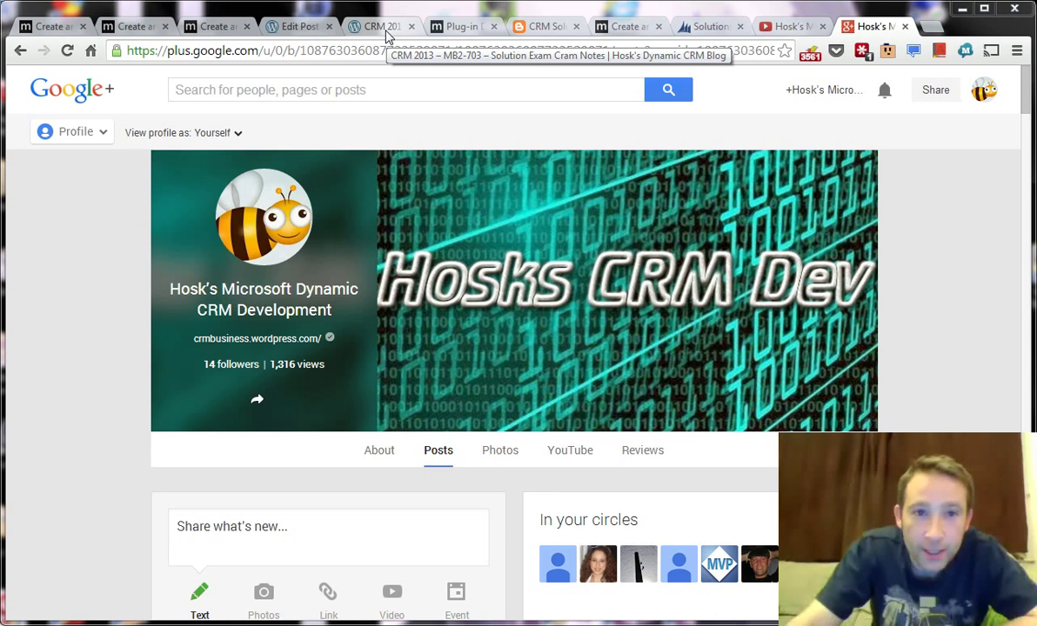
Step: Open the CRM 2013 MB2-703 Solution Exam Cram Notes blog post and skim through its whole content
{"action": "left_click", "coordinate": [387, 33]}
{"action": "scroll", "coordinate": [456, 321], "scroll_direction": "up", "scroll_amount": 14}
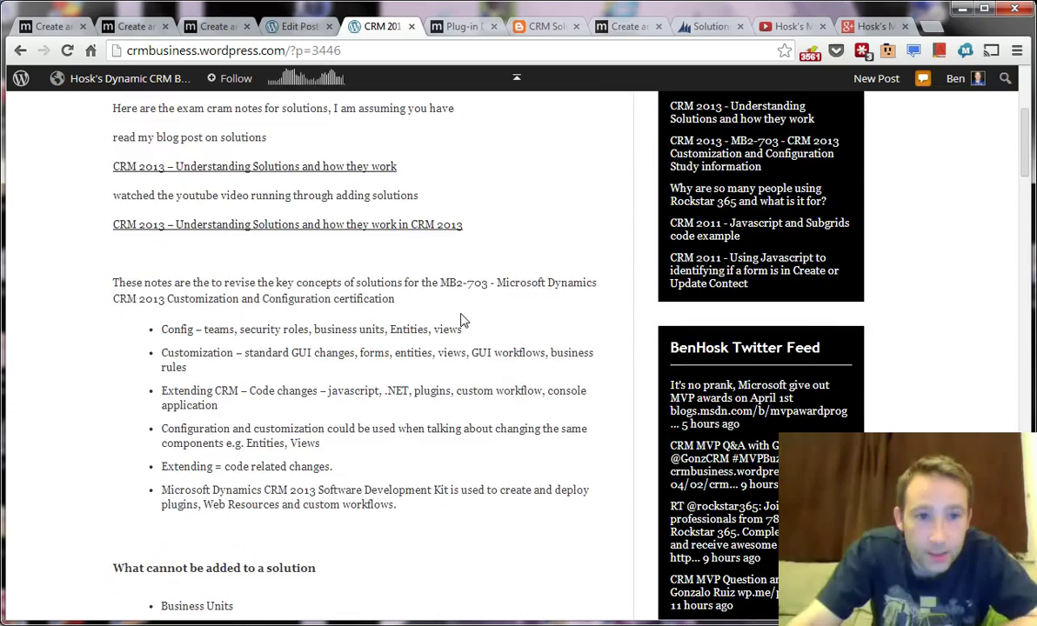
{"action": "scroll", "coordinate": [461, 320], "scroll_direction": "down", "scroll_amount": 3}
{"action": "scroll", "coordinate": [461, 319], "scroll_direction": "down", "scroll_amount": 12}
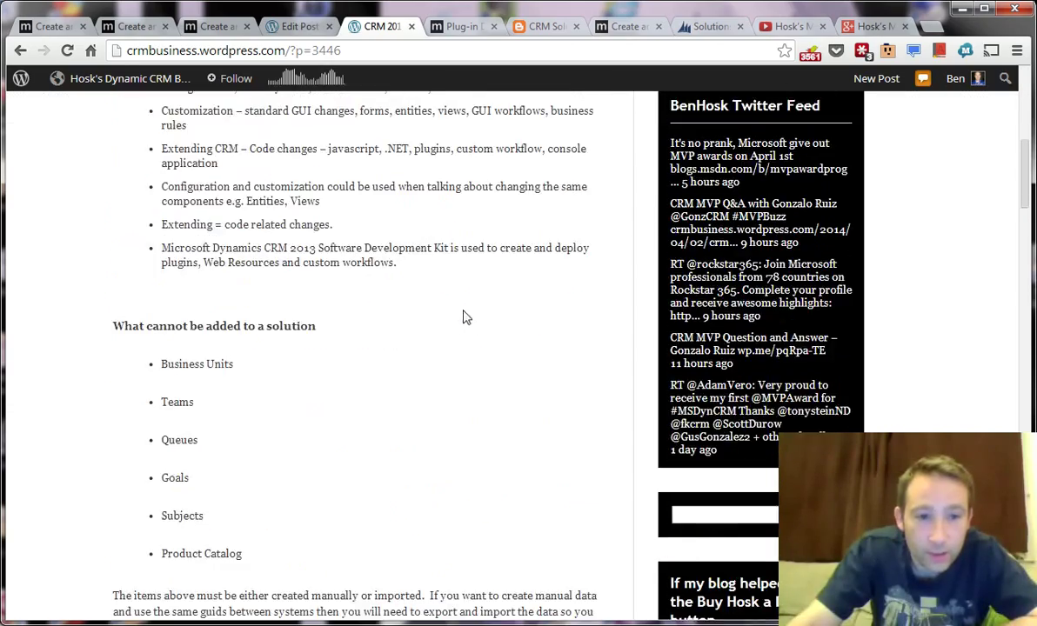
{"action": "scroll", "coordinate": [513, 317], "scroll_direction": "down", "scroll_amount": 5}
{"action": "scroll", "coordinate": [516, 318], "scroll_direction": "down", "scroll_amount": 15}
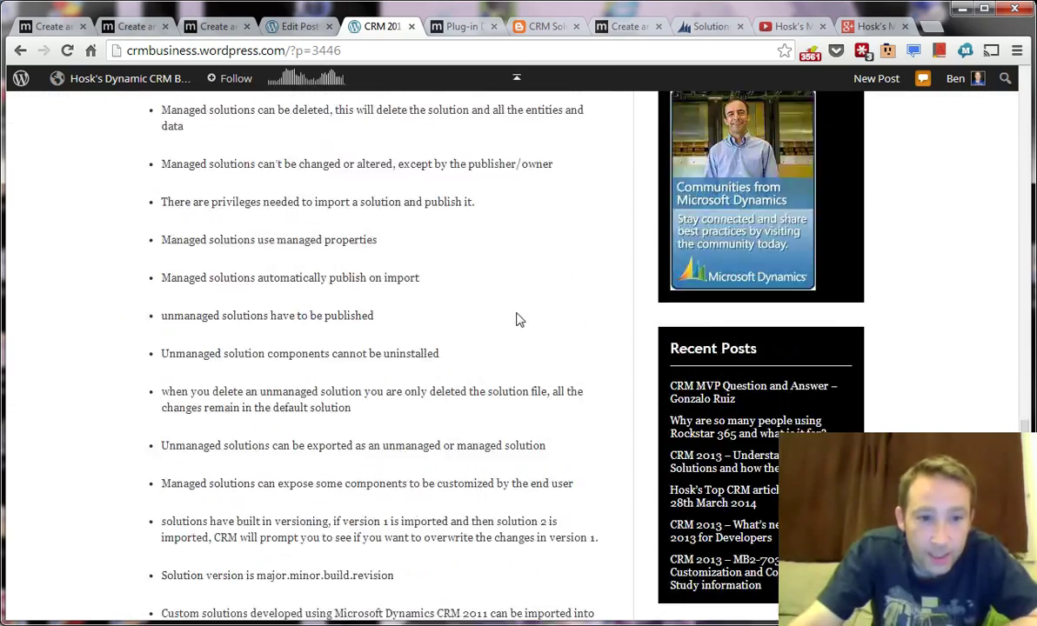
{"action": "scroll", "coordinate": [521, 318], "scroll_direction": "up", "scroll_amount": 8}
{"action": "scroll", "coordinate": [537, 316], "scroll_direction": "up", "scroll_amount": 20}
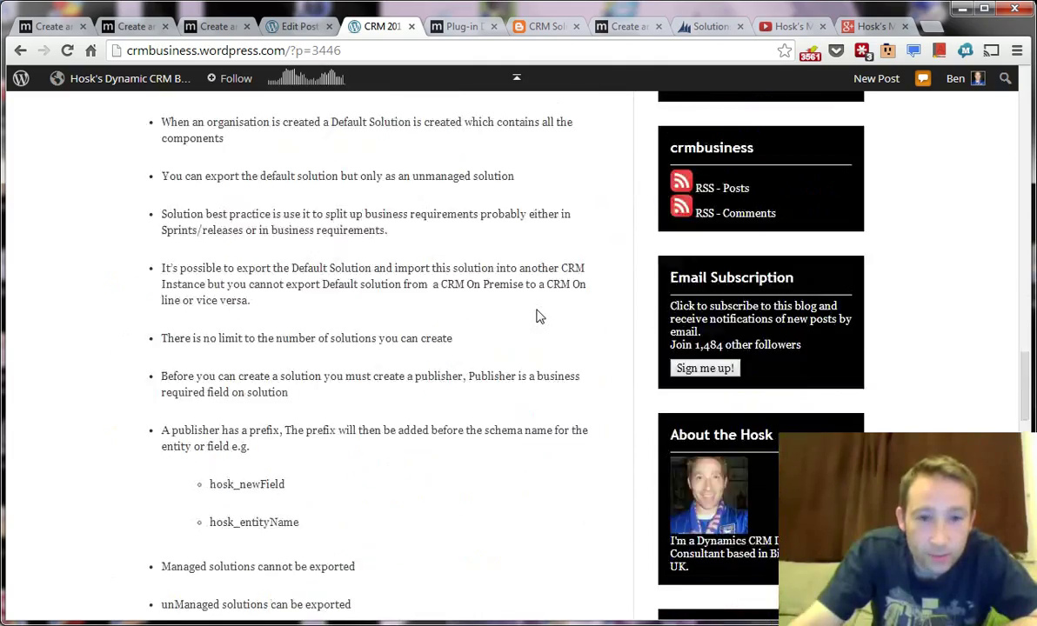
{"action": "scroll", "coordinate": [538, 315], "scroll_direction": "up", "scroll_amount": 3}
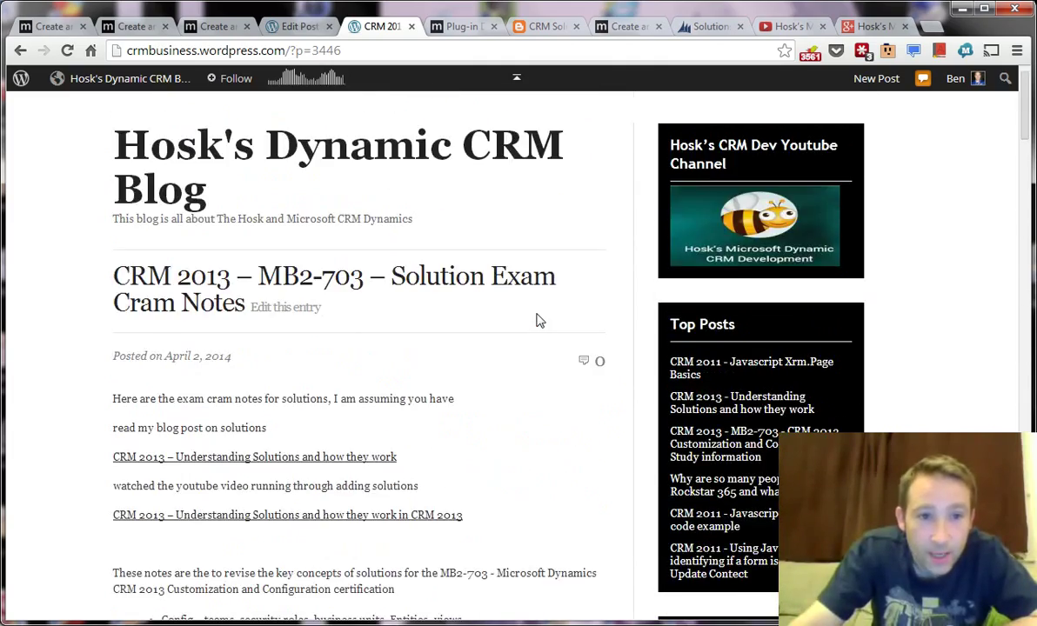
Step: Read the notes on configuration, customization and extending CRM, and the lists of what cannot and can be added to a solution
{"action": "scroll", "coordinate": [537, 319], "scroll_direction": "down", "scroll_amount": 4}
{"action": "scroll", "coordinate": [537, 320], "scroll_direction": "up", "scroll_amount": 1}
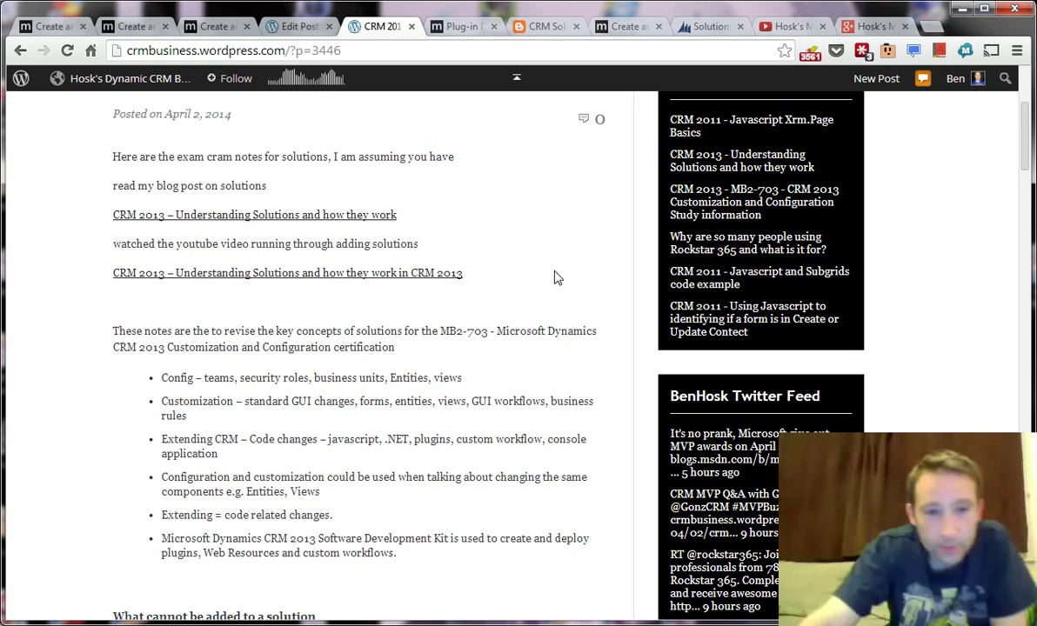
{"action": "scroll", "coordinate": [506, 265], "scroll_direction": "down", "scroll_amount": 1}
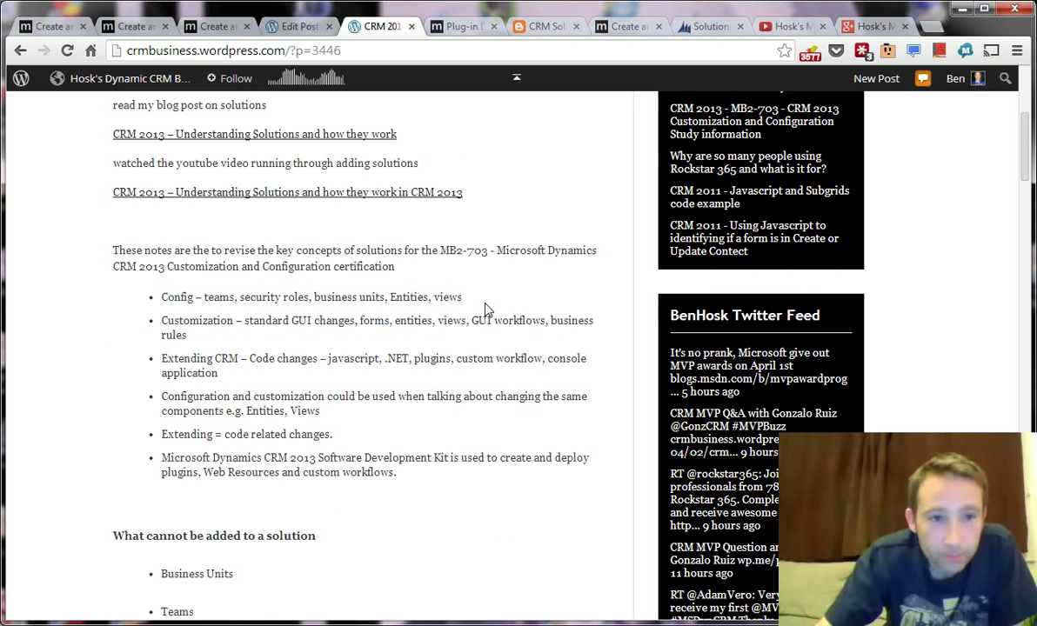
{"action": "scroll", "coordinate": [413, 296], "scroll_direction": "down", "scroll_amount": 1}
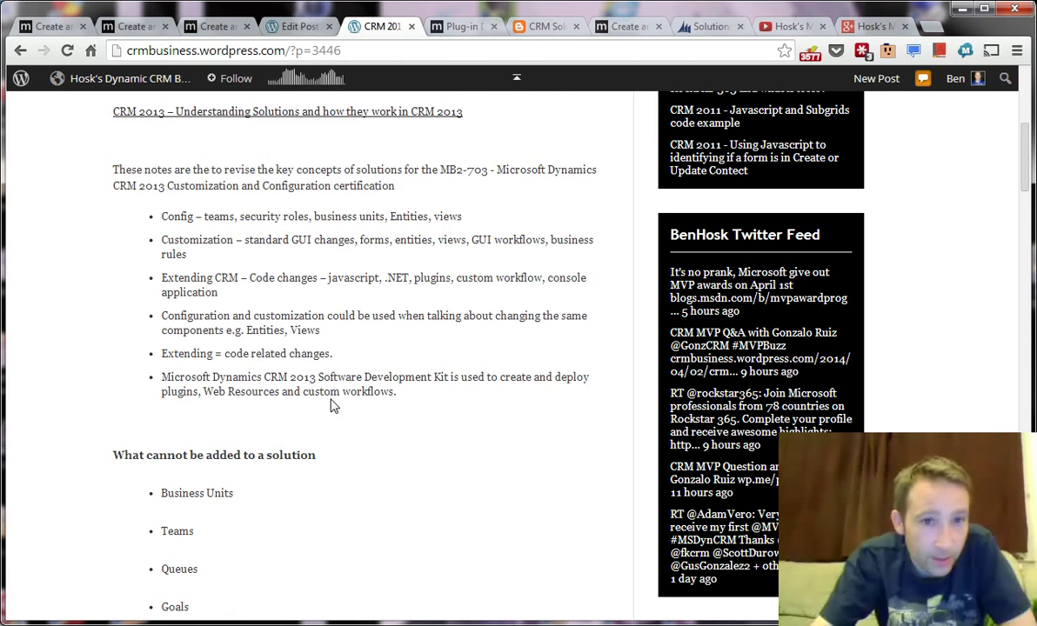
{"action": "scroll", "coordinate": [333, 405], "scroll_direction": "down", "scroll_amount": 1}
{"action": "scroll", "coordinate": [333, 405], "scroll_direction": "down", "scroll_amount": 2}
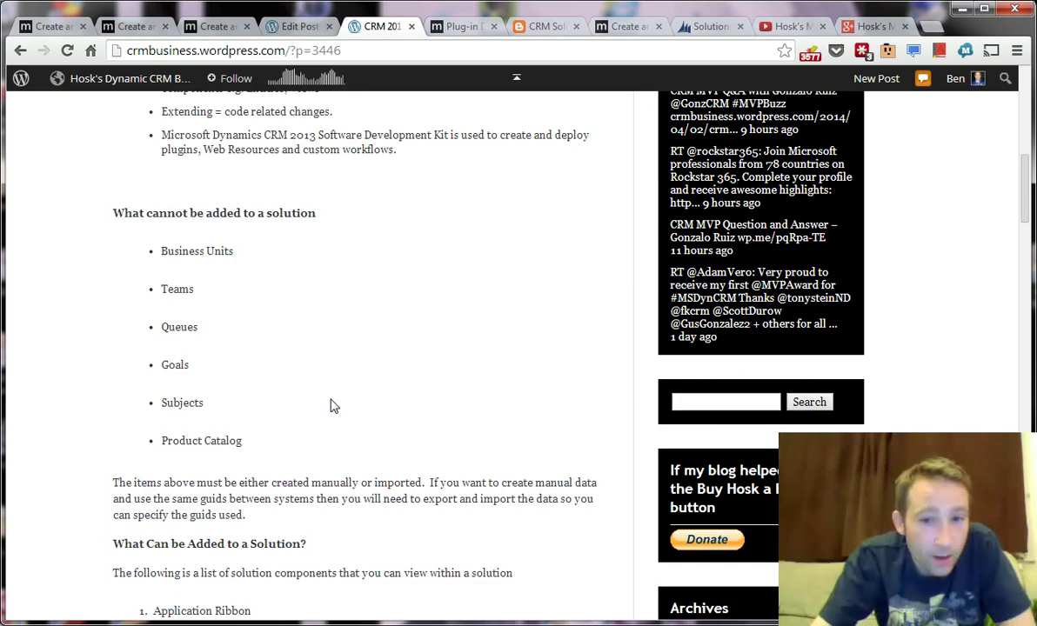
{"action": "scroll", "coordinate": [334, 406], "scroll_direction": "down", "scroll_amount": 1}
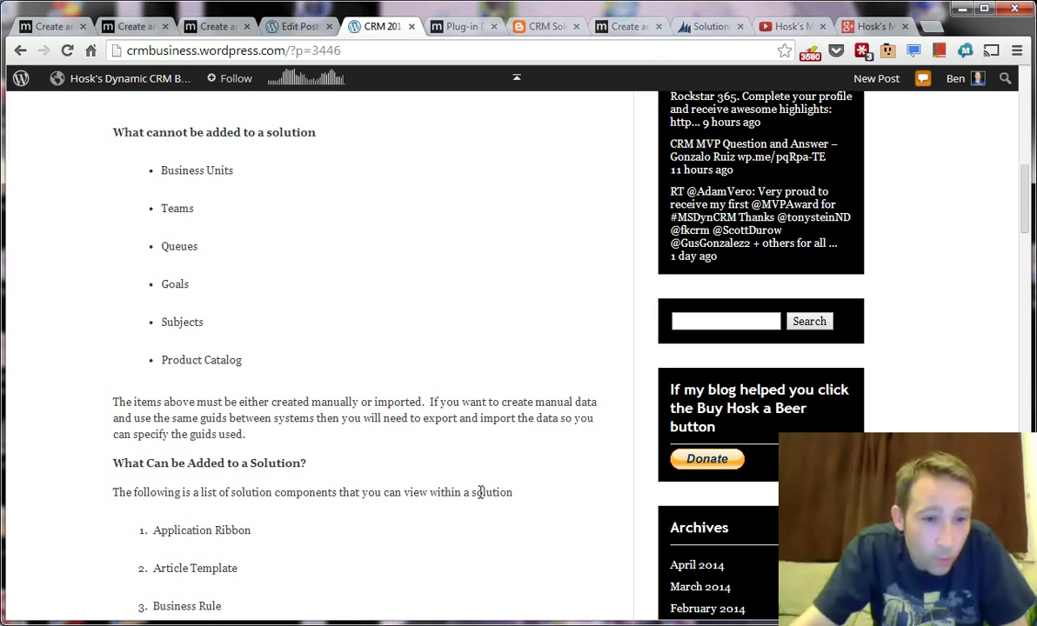
{"action": "scroll", "coordinate": [477, 493], "scroll_direction": "down", "scroll_amount": 2}
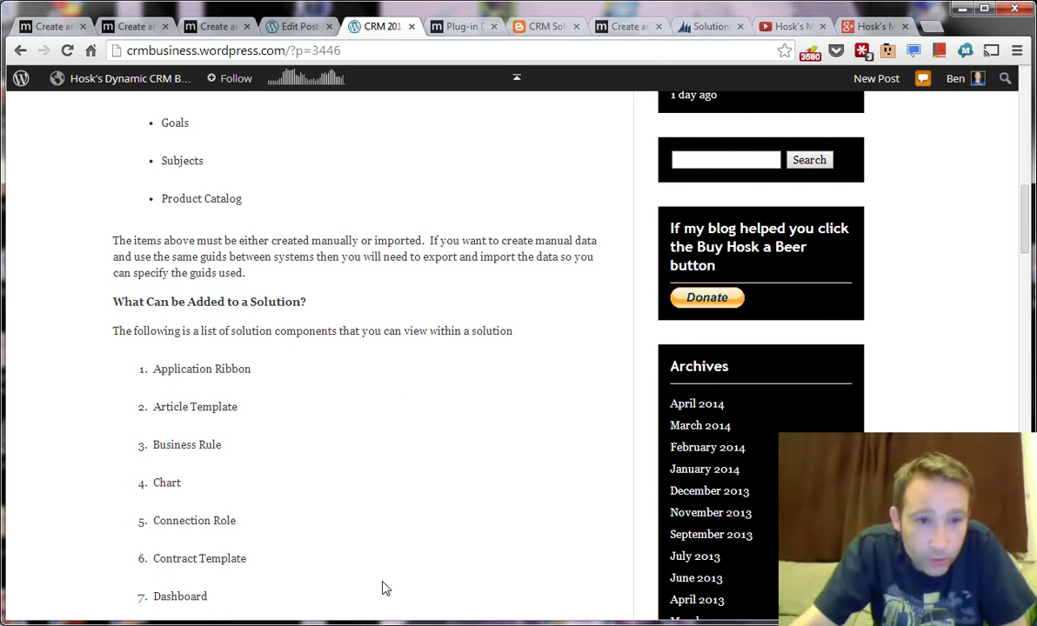
{"action": "scroll", "coordinate": [384, 588], "scroll_direction": "down", "scroll_amount": 1}
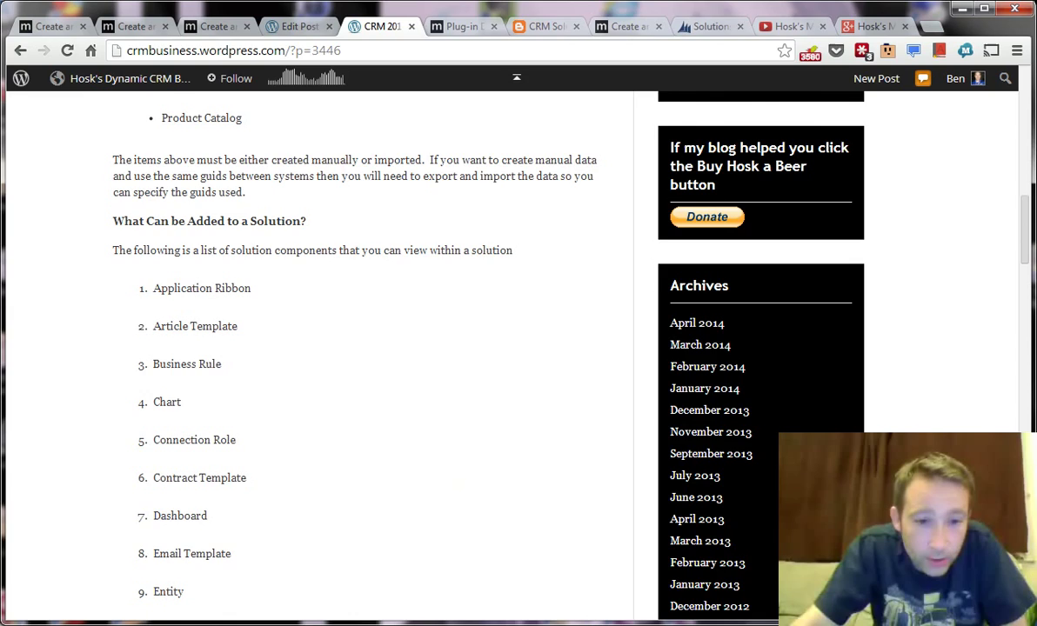
Step: Switch to the Hosks Solution window in Dynamics CRM, review its component tree and try to open Field Security Profiles
{"action": "key", "text": "alt+Tab"}
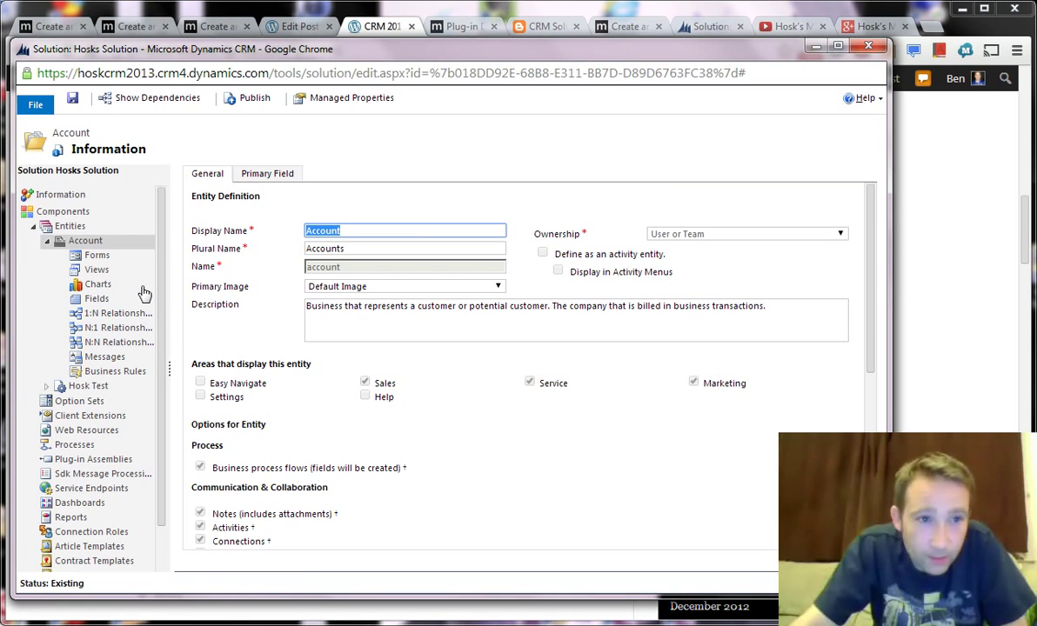
{"action": "scroll", "coordinate": [143, 294], "scroll_direction": "down", "scroll_amount": 1}
{"action": "scroll", "coordinate": [139, 294], "scroll_direction": "up", "scroll_amount": 1}
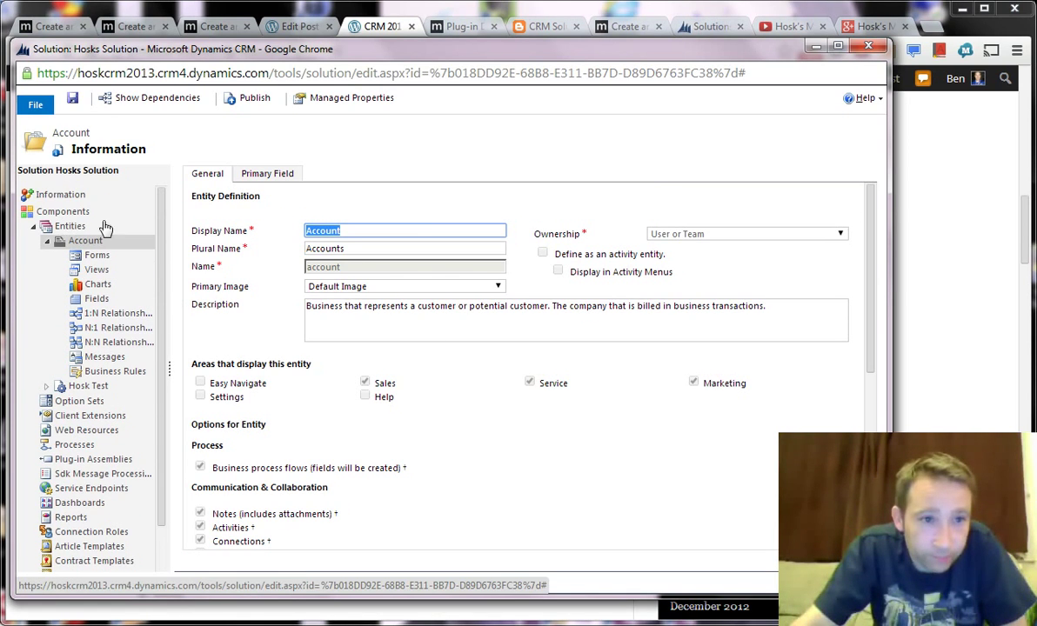
{"action": "scroll", "coordinate": [84, 407], "scroll_direction": "down", "scroll_amount": 1}
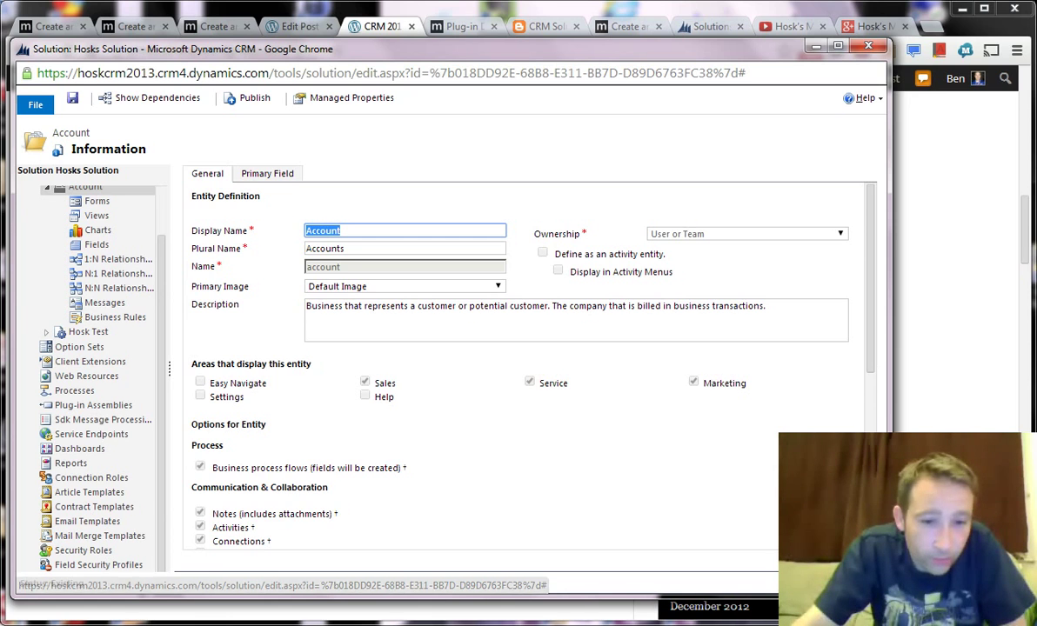
{"action": "left_click", "coordinate": [98, 565]}
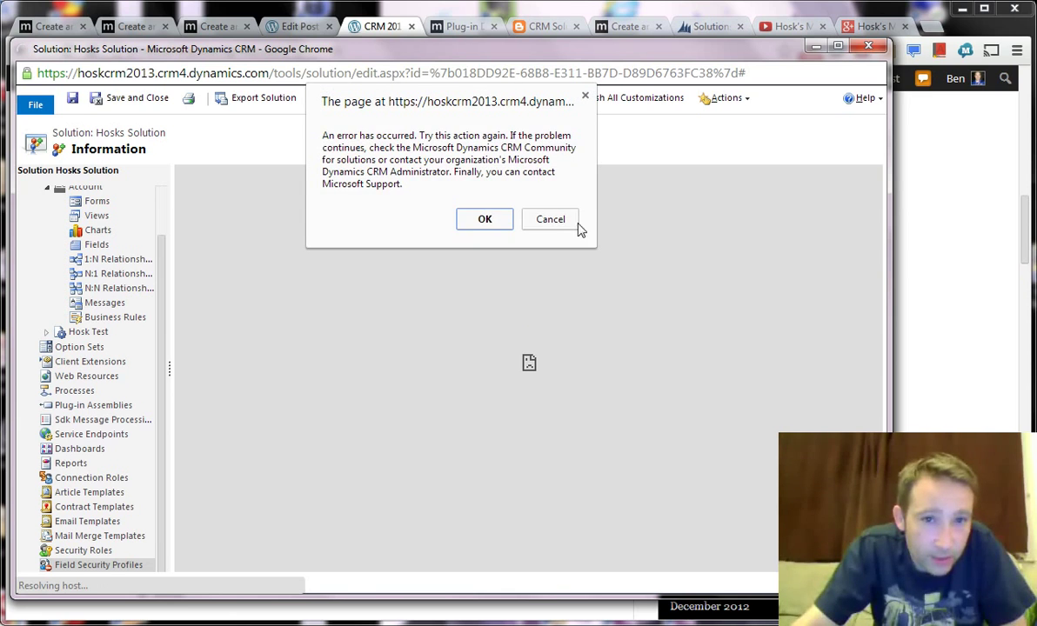
{"action": "left_click", "coordinate": [550, 219]}
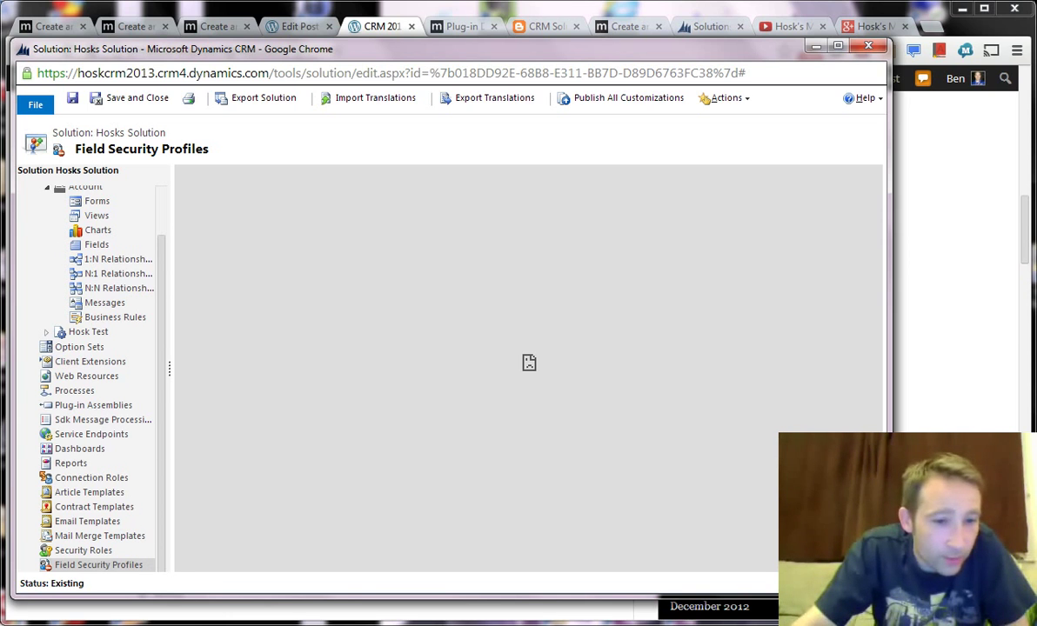
Step: Return to the exam notes, highlight Application Ribbon and read the list of components that can be added to a solution
{"action": "key", "text": "alt+Tab"}
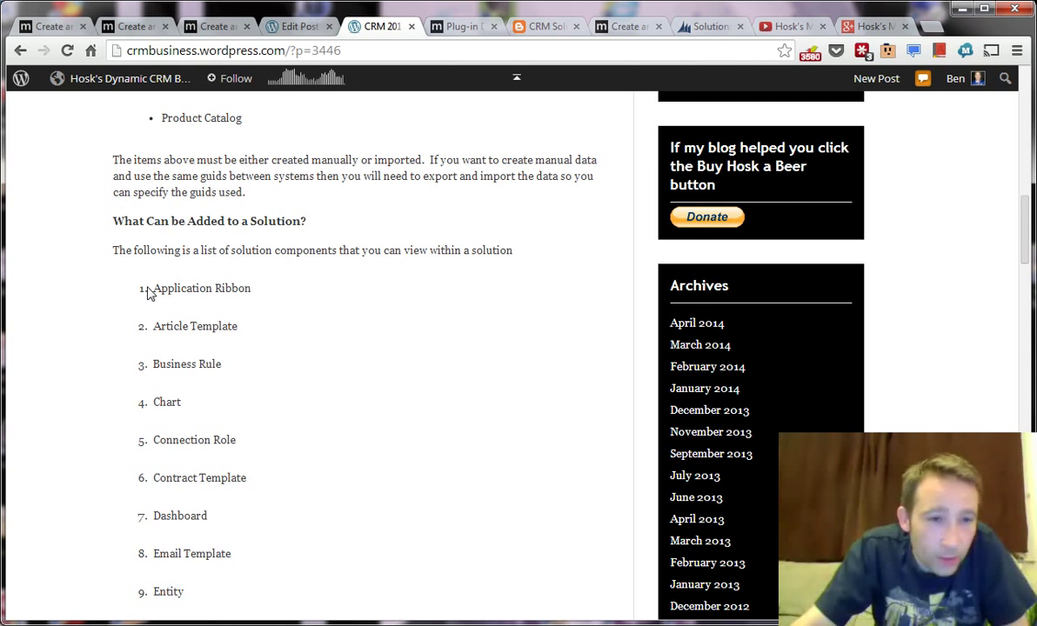
{"action": "left_click_drag", "start_coordinate": [150, 290], "coordinate": [266, 288]}
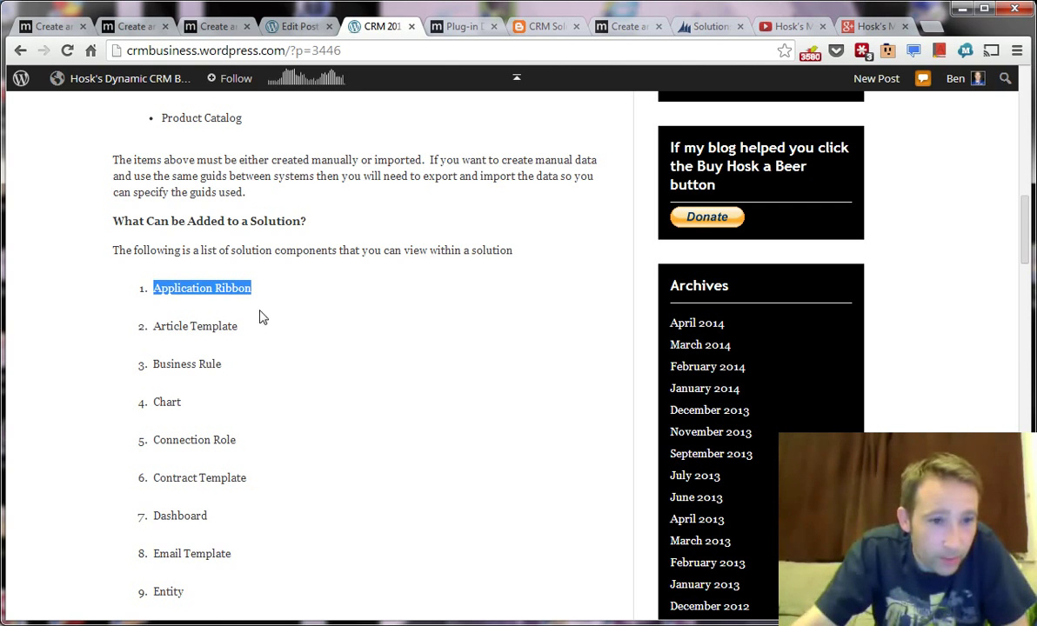
{"action": "scroll", "coordinate": [207, 360], "scroll_direction": "down", "scroll_amount": 1}
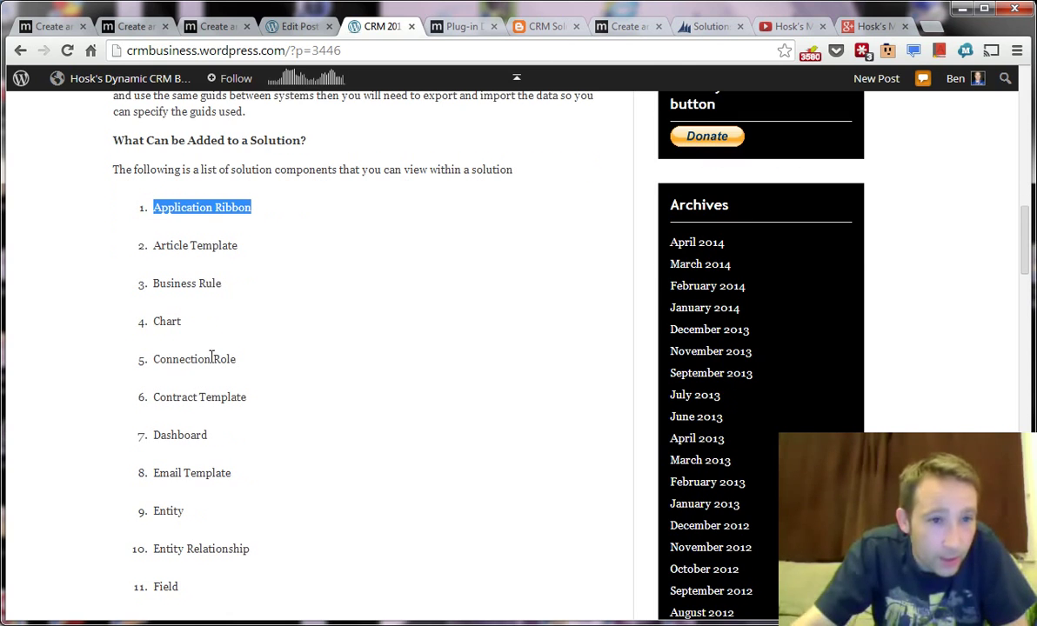
{"action": "scroll", "coordinate": [192, 344], "scroll_direction": "down", "scroll_amount": 1}
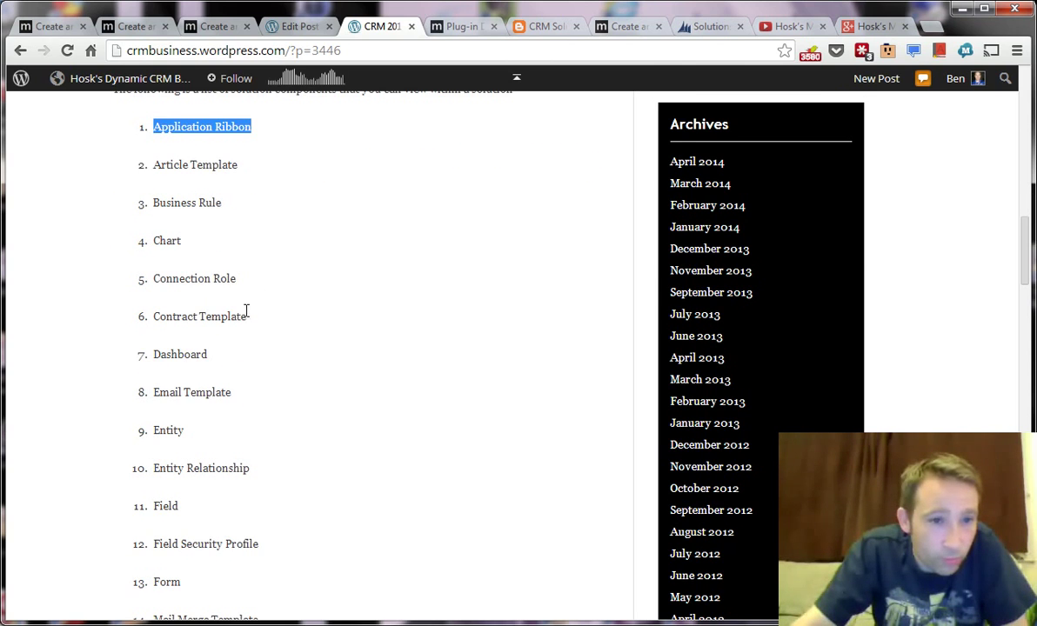
{"action": "scroll", "coordinate": [218, 348], "scroll_direction": "down", "scroll_amount": 1}
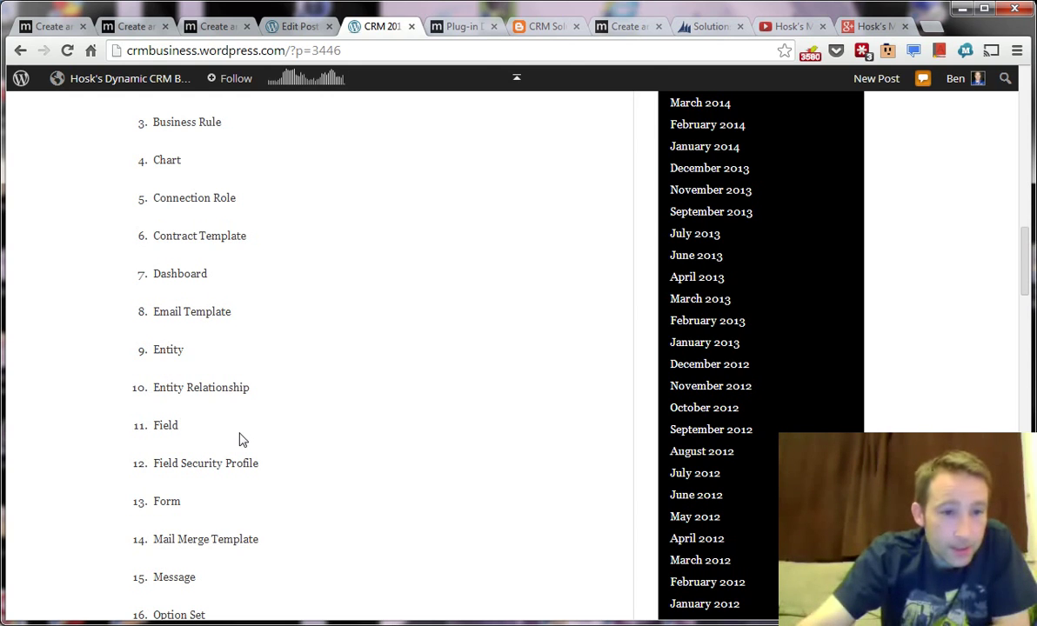
{"action": "scroll", "coordinate": [234, 437], "scroll_direction": "down", "scroll_amount": 1}
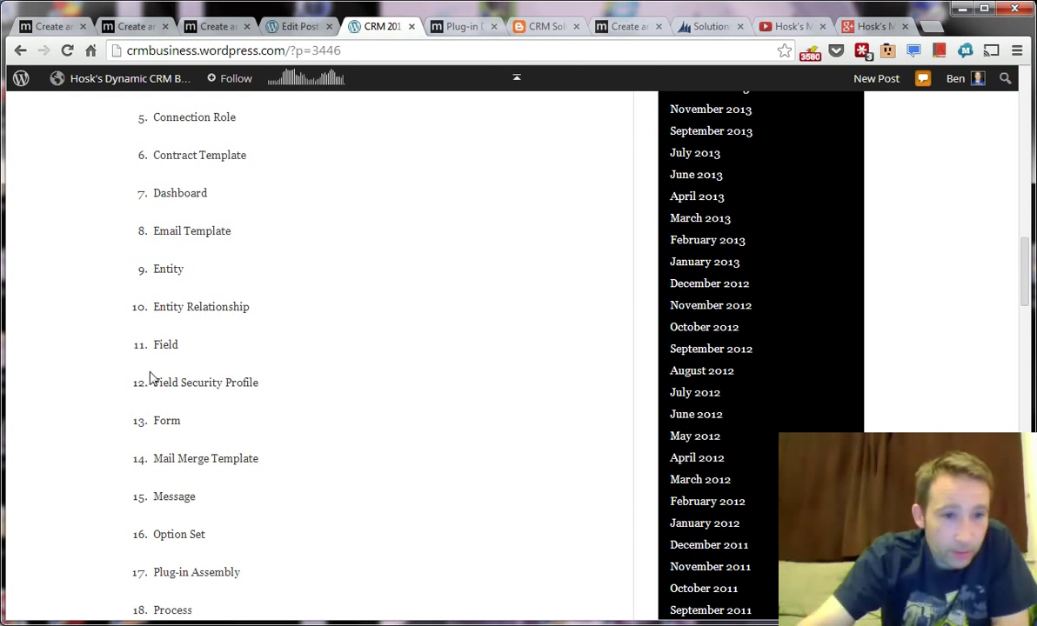
{"action": "scroll", "coordinate": [196, 431], "scroll_direction": "down", "scroll_amount": 1}
{"action": "scroll", "coordinate": [196, 430], "scroll_direction": "down", "scroll_amount": 1}
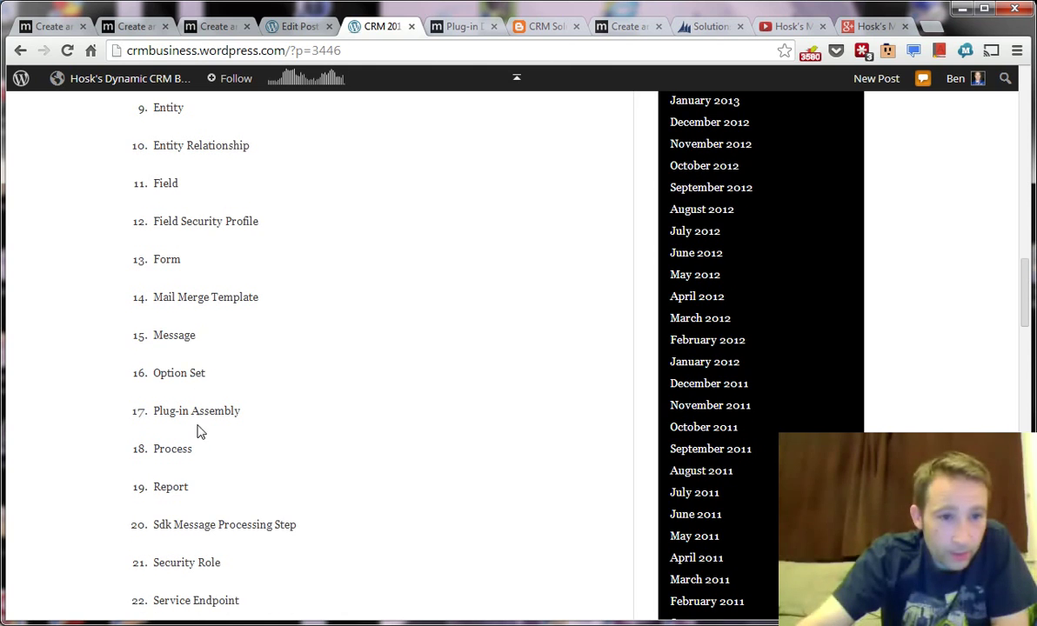
Step: Read the rest of the component list, highlighting Message, Sdk Message Processing Step and Service Endpoint in turn
{"action": "left_click_drag", "start_coordinate": [196, 334], "coordinate": [155, 329]}
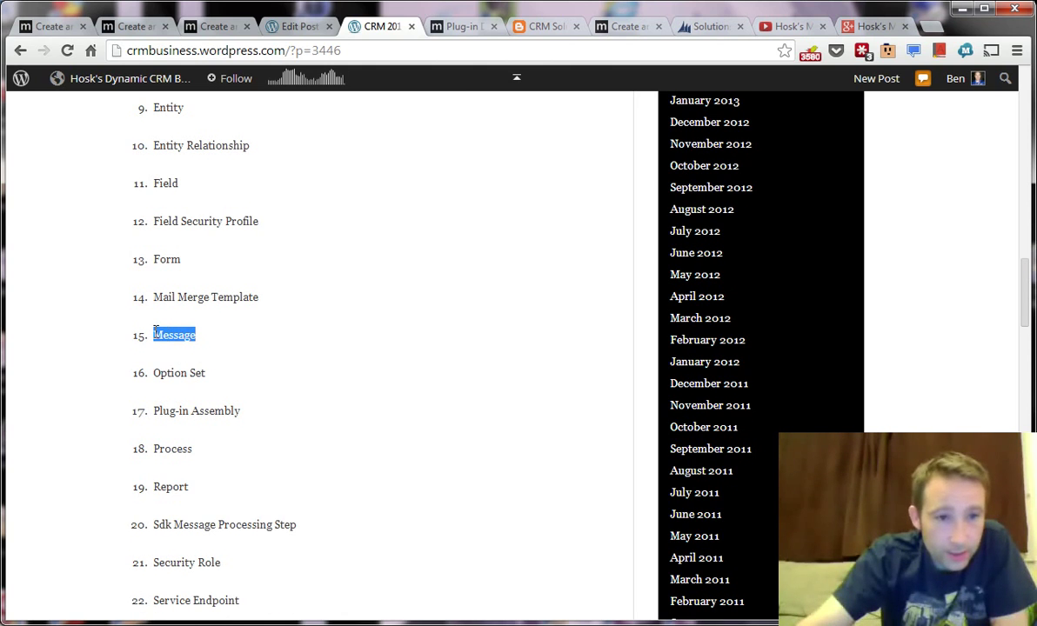
{"action": "left_click", "coordinate": [162, 347]}
{"action": "scroll", "coordinate": [197, 396], "scroll_direction": "down", "scroll_amount": 1}
{"action": "scroll", "coordinate": [197, 400], "scroll_direction": "down", "scroll_amount": 1}
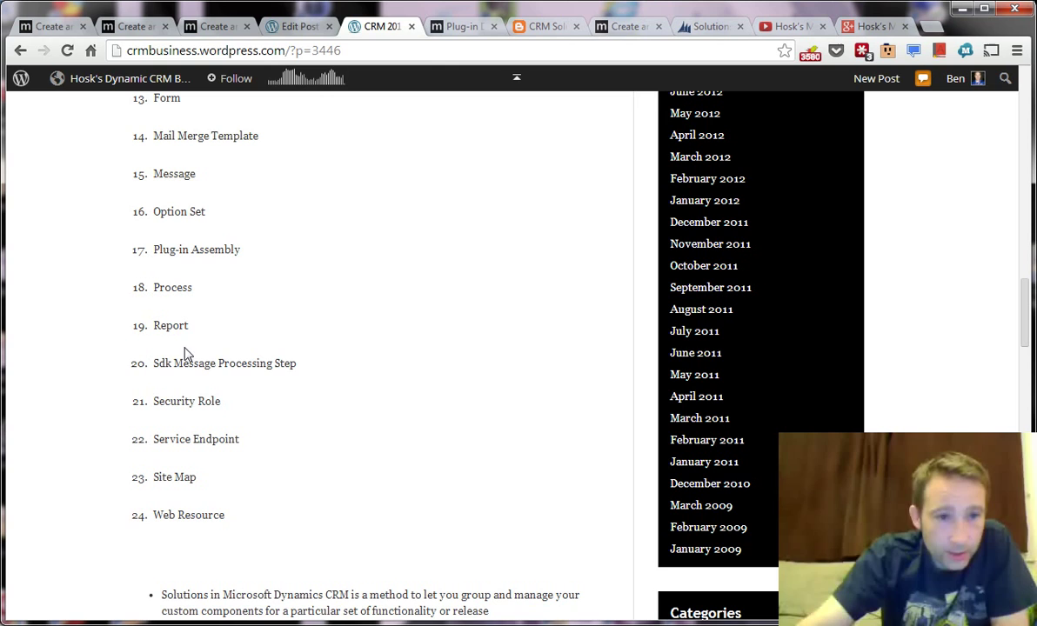
{"action": "left_click_drag", "start_coordinate": [135, 366], "coordinate": [405, 365]}
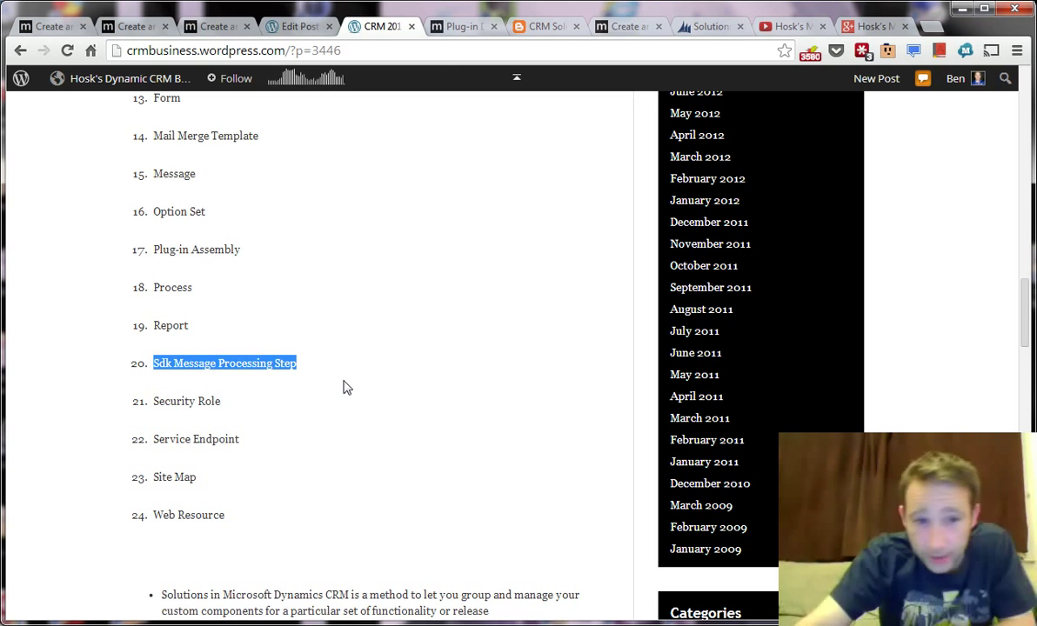
{"action": "left_click_drag", "start_coordinate": [199, 476], "coordinate": [333, 428]}
{"action": "scroll", "coordinate": [287, 465], "scroll_direction": "down", "scroll_amount": 2}
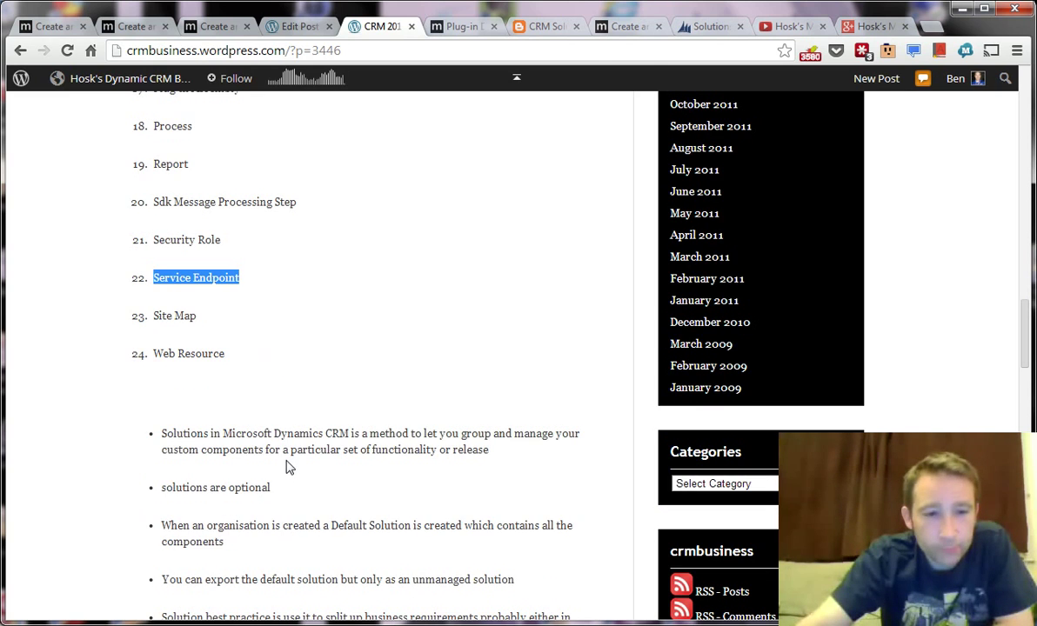
Step: Recheck the list of addable components against the items that cannot be added to a solution
{"action": "scroll", "coordinate": [289, 468], "scroll_direction": "down", "scroll_amount": 1}
{"action": "scroll", "coordinate": [295, 382], "scroll_direction": "up", "scroll_amount": 4}
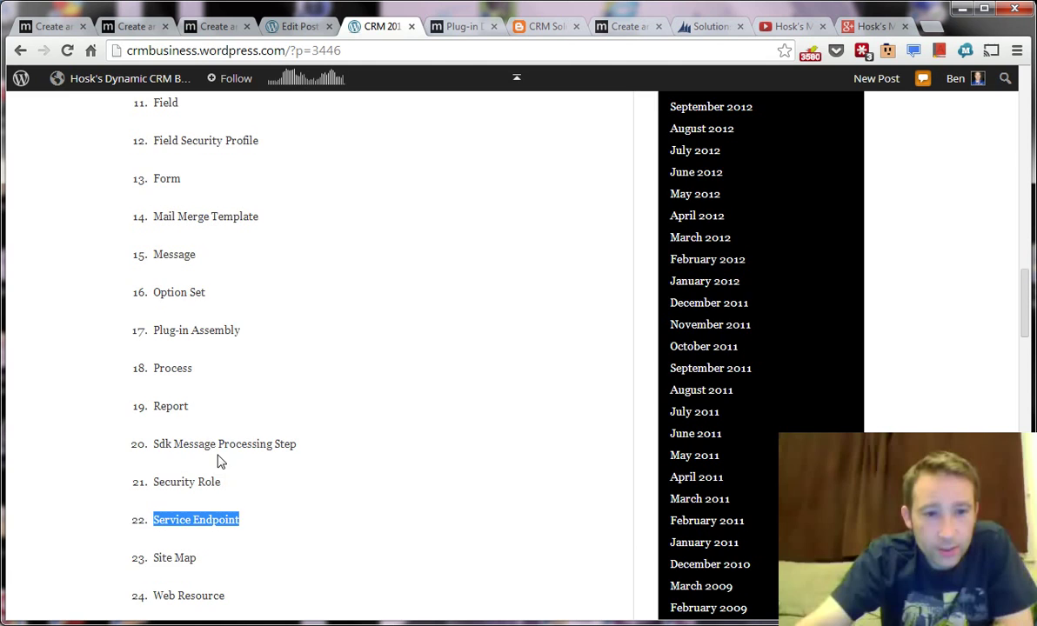
{"action": "scroll", "coordinate": [226, 487], "scroll_direction": "down", "scroll_amount": 1}
{"action": "left_click", "coordinate": [234, 479]}
{"action": "left_click_drag", "start_coordinate": [234, 479], "coordinate": [229, 441]}
{"action": "scroll", "coordinate": [229, 435], "scroll_direction": "up", "scroll_amount": 11}
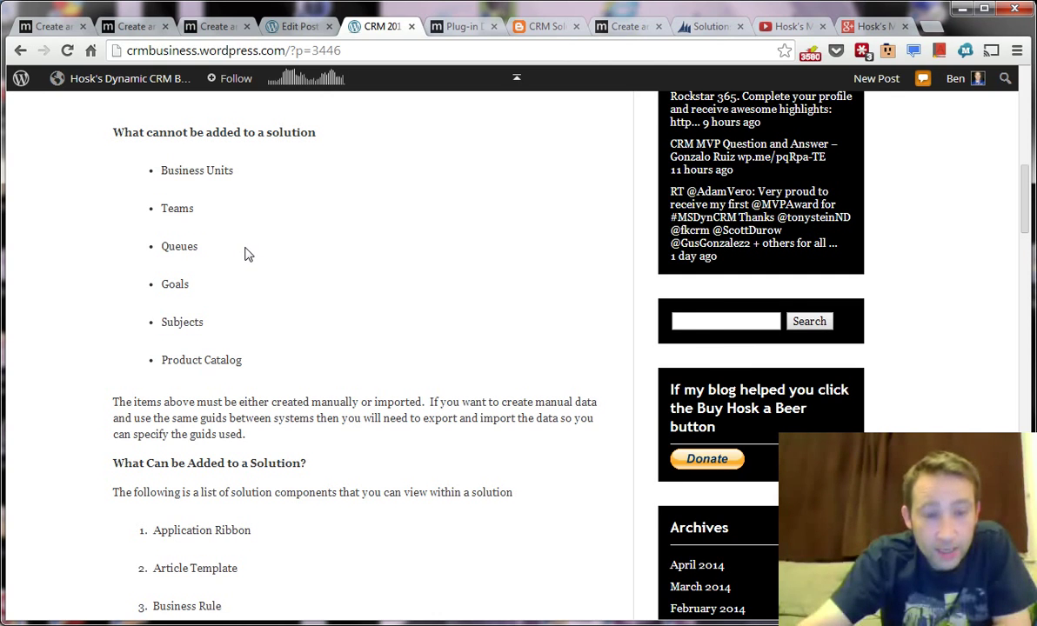
{"action": "scroll", "coordinate": [244, 254], "scroll_direction": "down", "scroll_amount": 1}
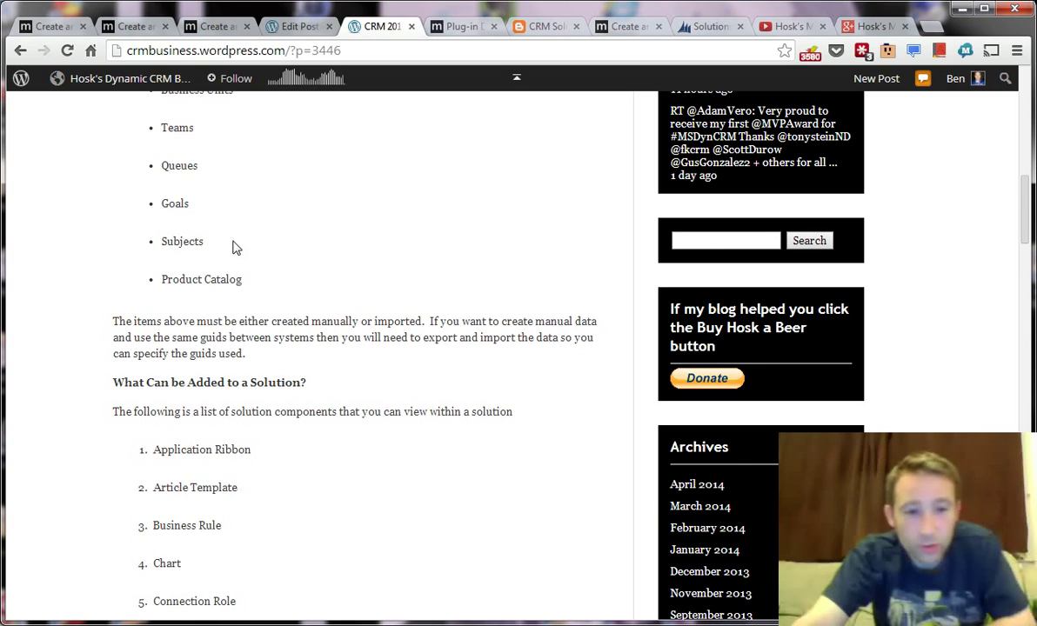
Step: Read past the component list to the general notes on solutions and highlight the point that solutions are optional
{"action": "scroll", "coordinate": [242, 254], "scroll_direction": "down", "scroll_amount": 4}
{"action": "scroll", "coordinate": [240, 226], "scroll_direction": "down", "scroll_amount": 7}
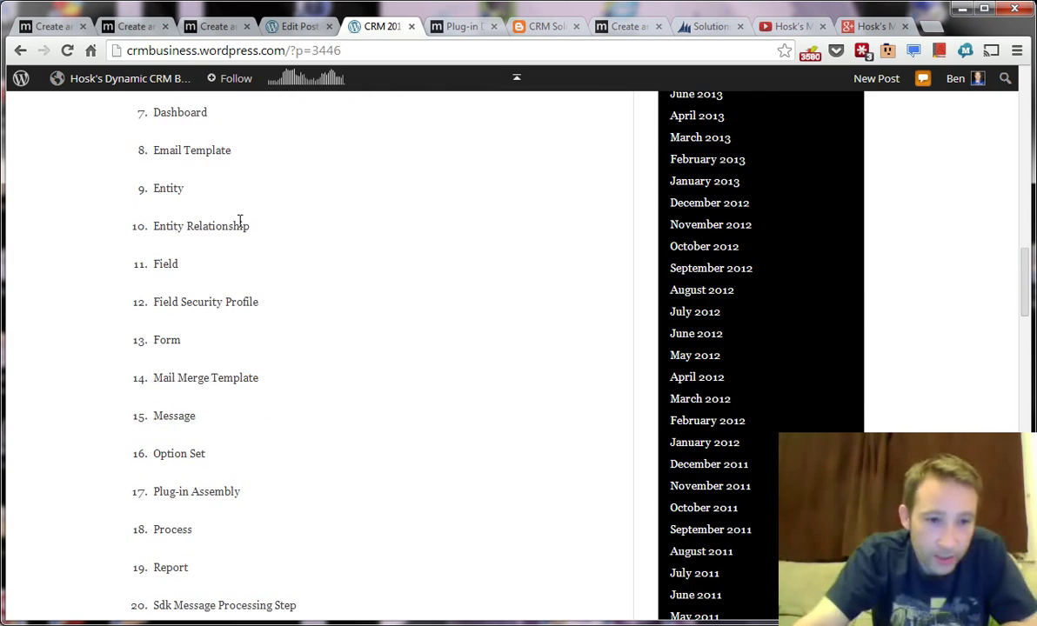
{"action": "scroll", "coordinate": [242, 226], "scroll_direction": "down", "scroll_amount": 3}
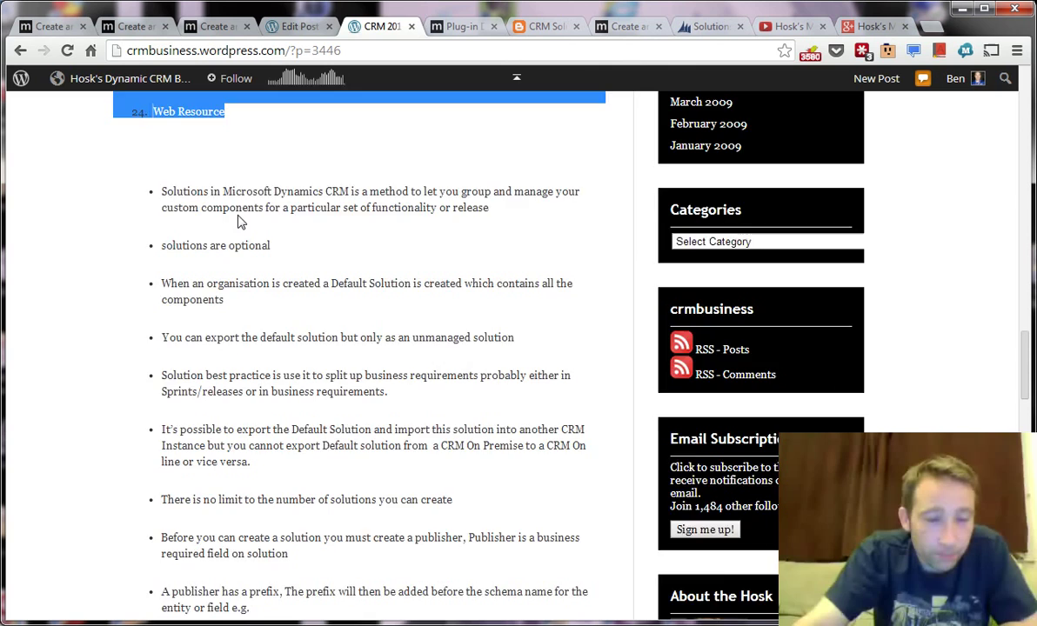
{"action": "scroll", "coordinate": [241, 223], "scroll_direction": "down", "scroll_amount": 1}
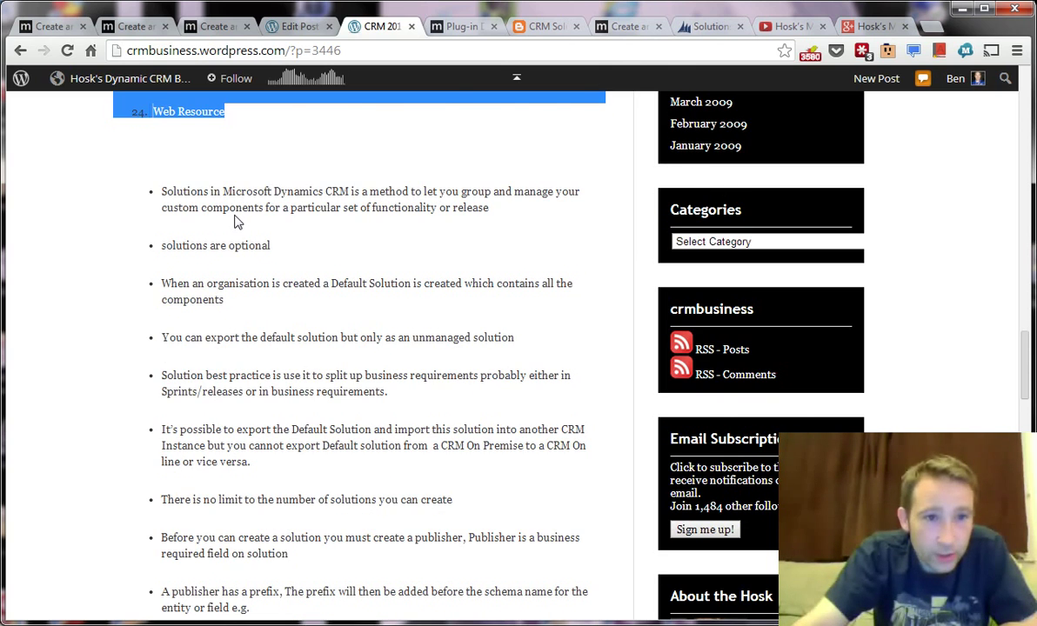
{"action": "scroll", "coordinate": [238, 223], "scroll_direction": "down", "scroll_amount": 1}
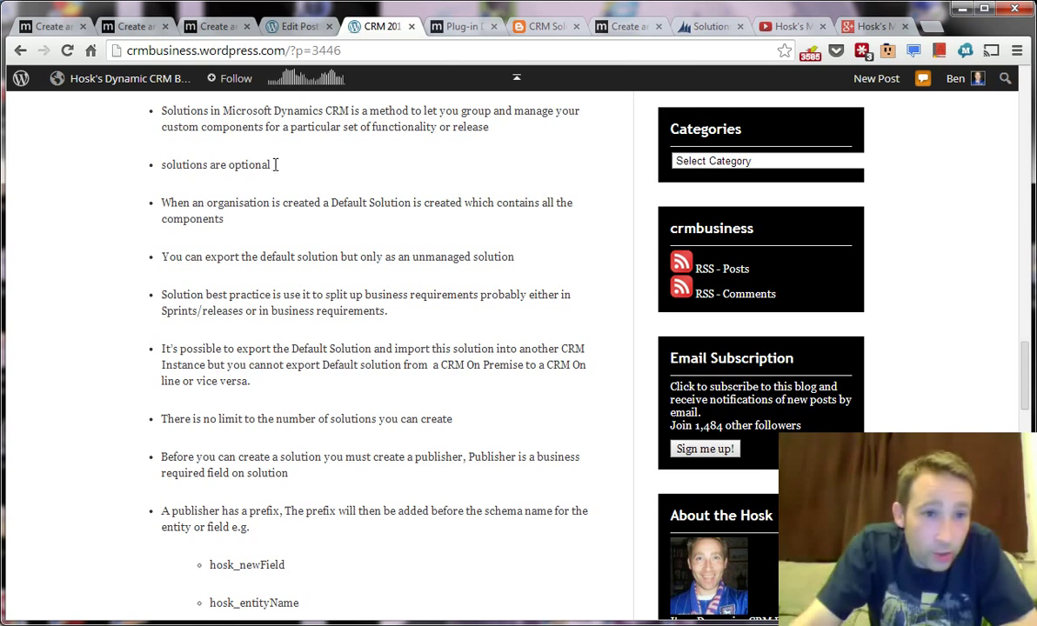
{"action": "left_click_drag", "start_coordinate": [275, 163], "coordinate": [172, 170]}
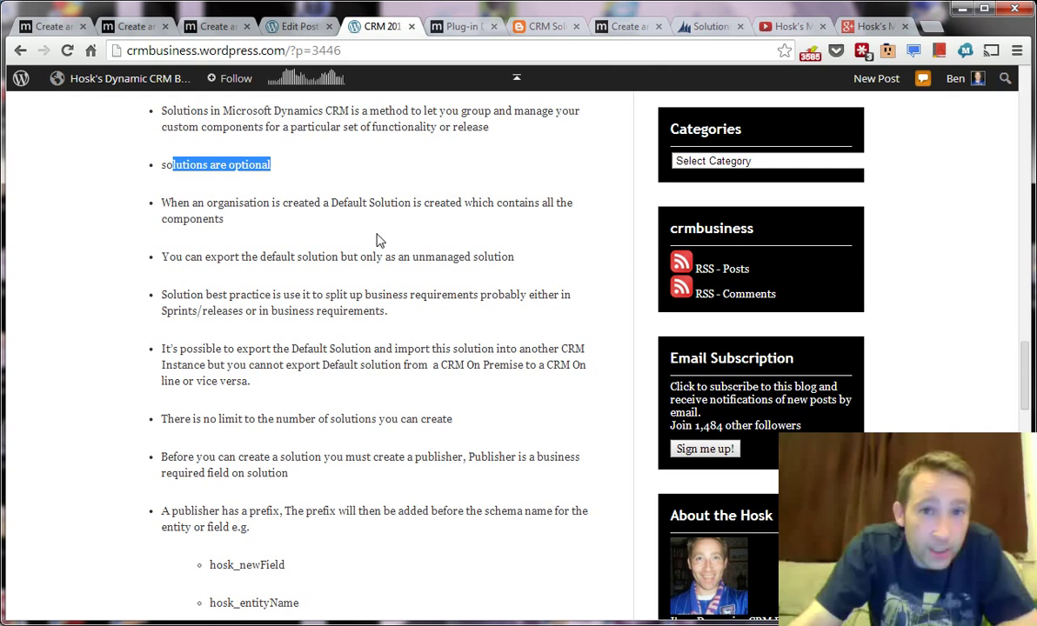
Step: Switch to Dynamics CRM and go to the Customizations area under Settings
{"action": "left_click", "coordinate": [710, 26]}
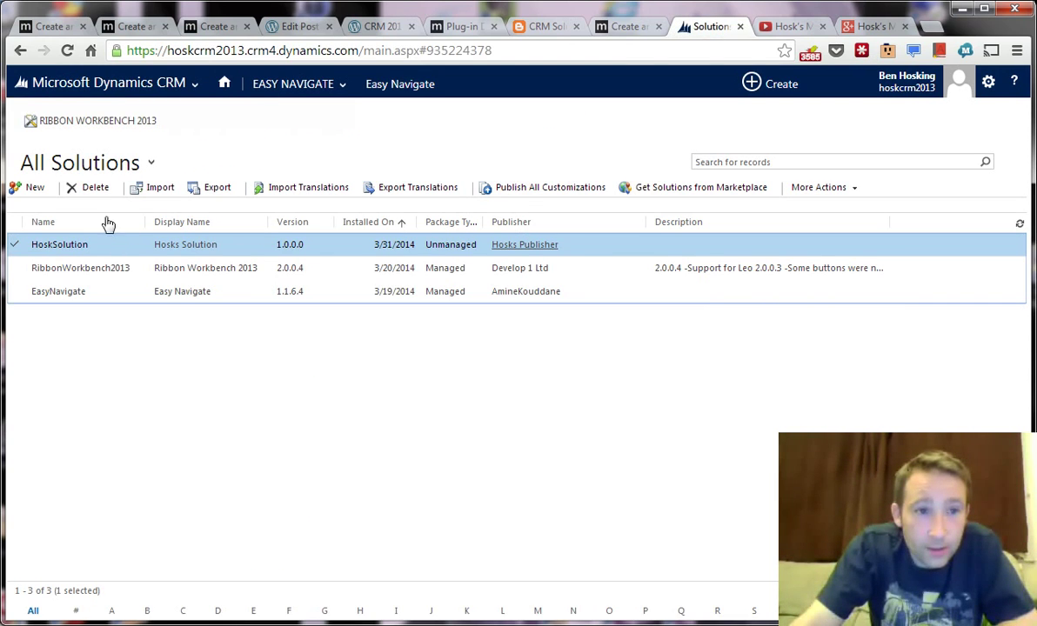
{"action": "left_click", "coordinate": [197, 86]}
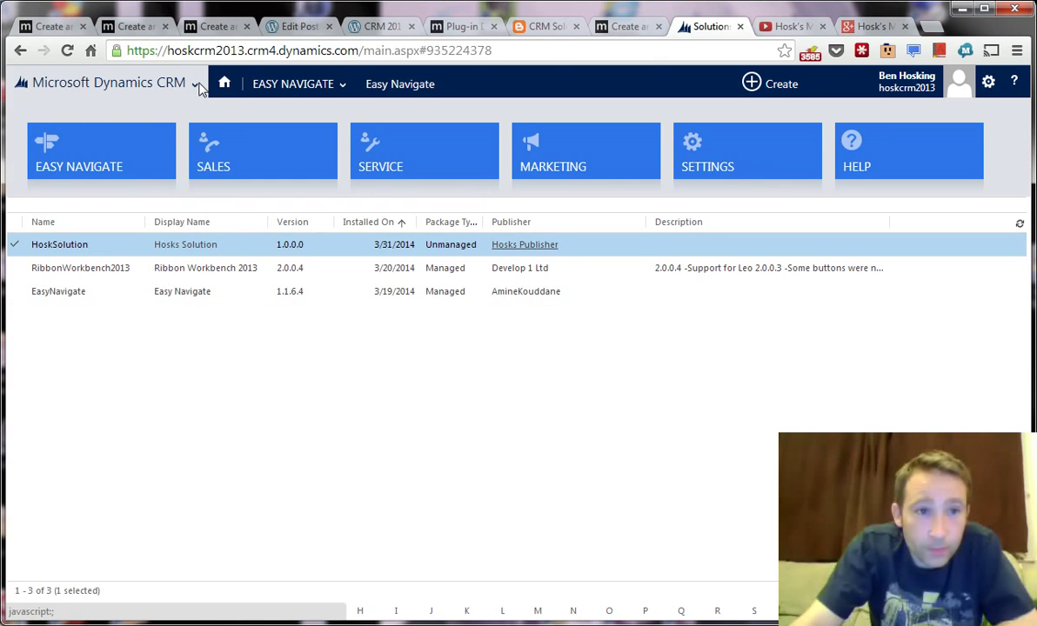
{"action": "left_click", "coordinate": [707, 156]}
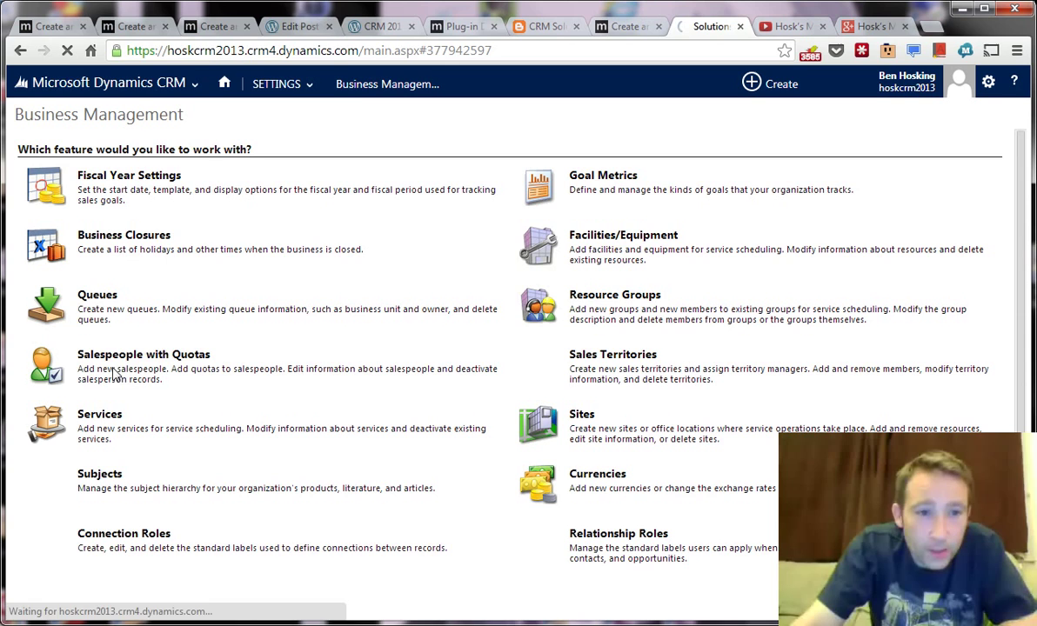
{"action": "left_click", "coordinate": [195, 84]}
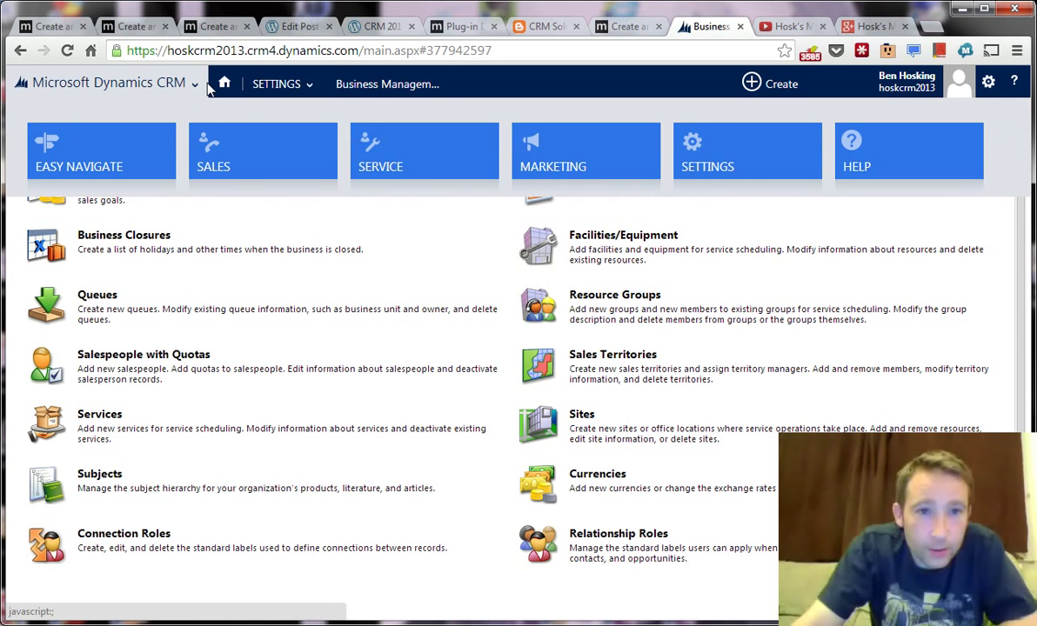
{"action": "left_click", "coordinate": [735, 156]}
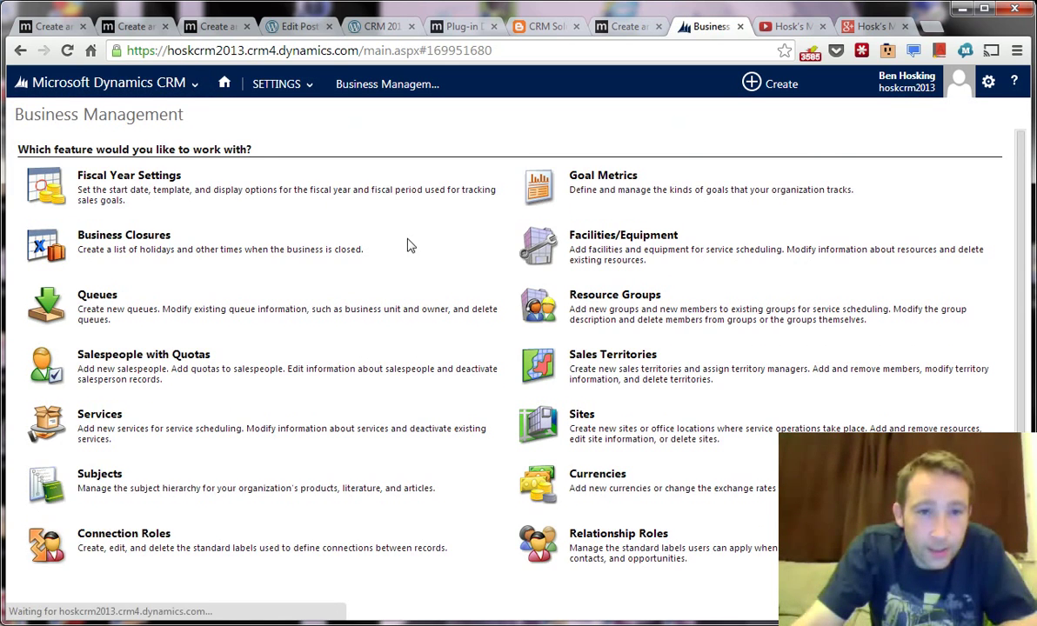
{"action": "left_click", "coordinate": [306, 87]}
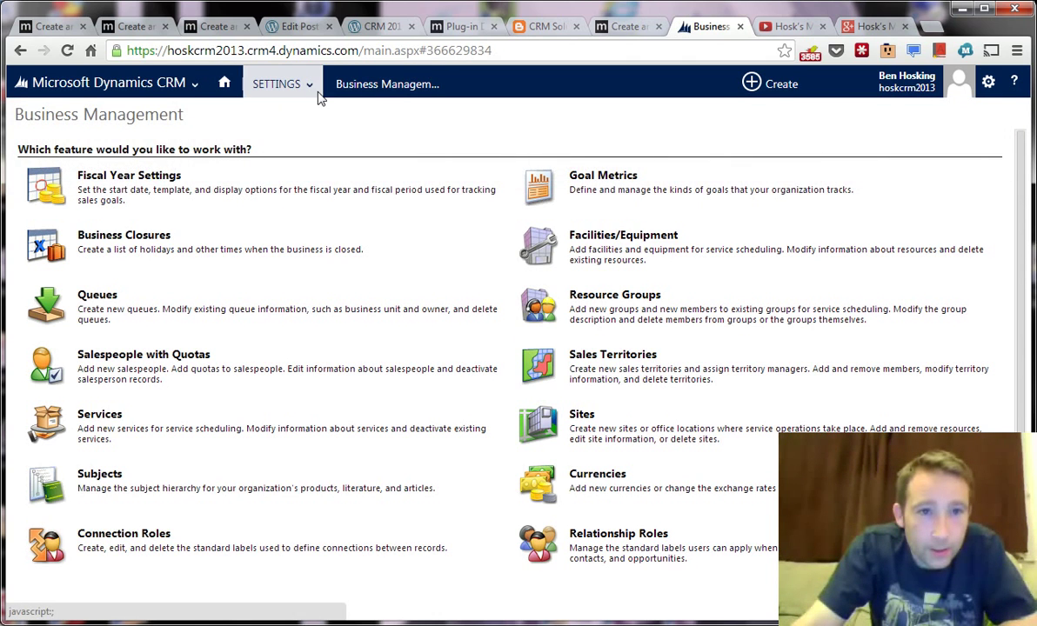
{"action": "left_click", "coordinate": [310, 87]}
{"action": "left_click", "coordinate": [567, 148]}
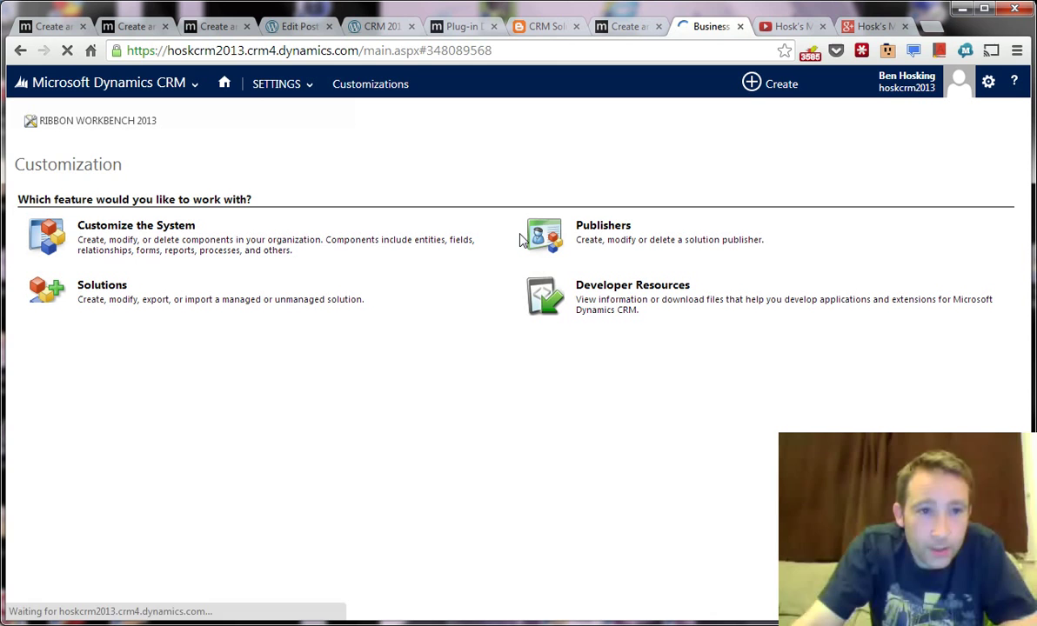
Step: Open the Default Solution through Customize the System, review its components and close its window
{"action": "left_click", "coordinate": [136, 230]}
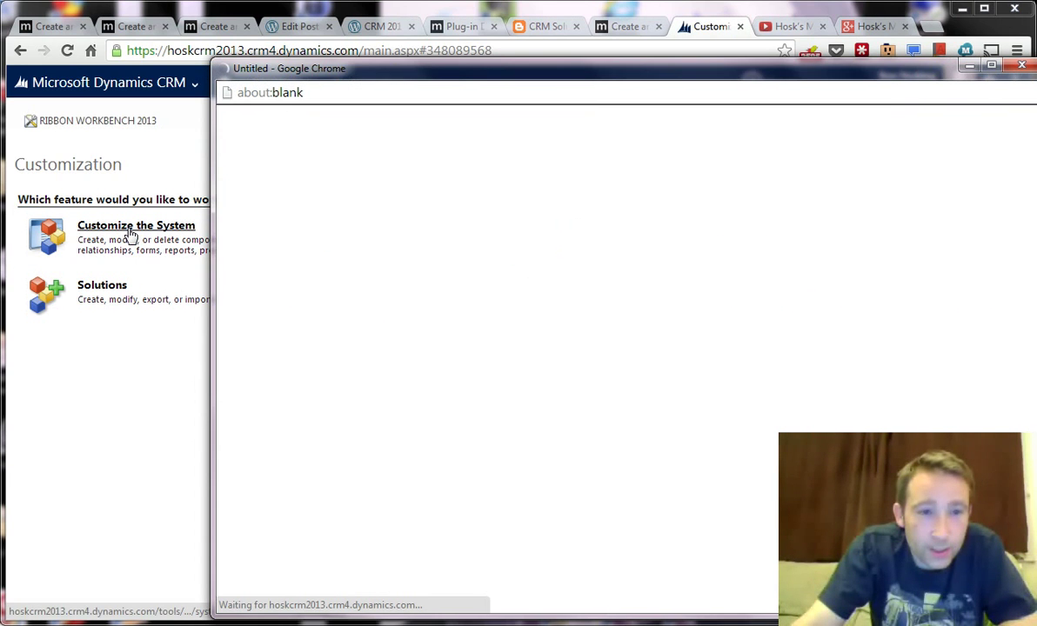
{"action": "left_click_drag", "start_coordinate": [284, 66], "coordinate": [104, 45]}
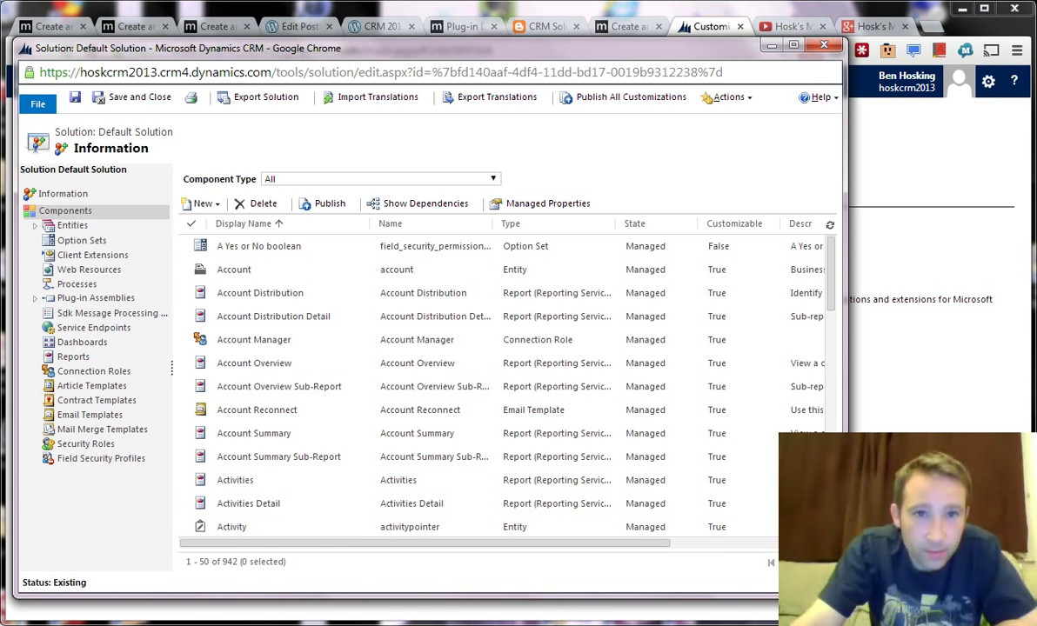
{"action": "key", "text": "ctrl+w"}
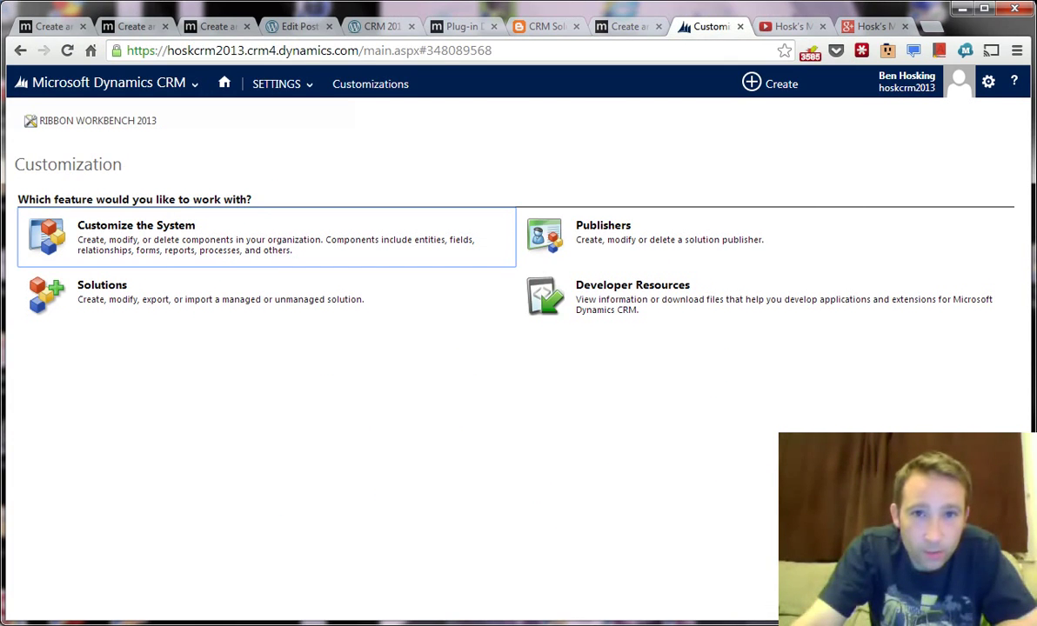
Step: Return to the exam notes and read the points on the Default Solution and publishers, highlighting the word publisher
{"action": "left_click", "coordinate": [377, 26]}
{"action": "left_click", "coordinate": [330, 248]}
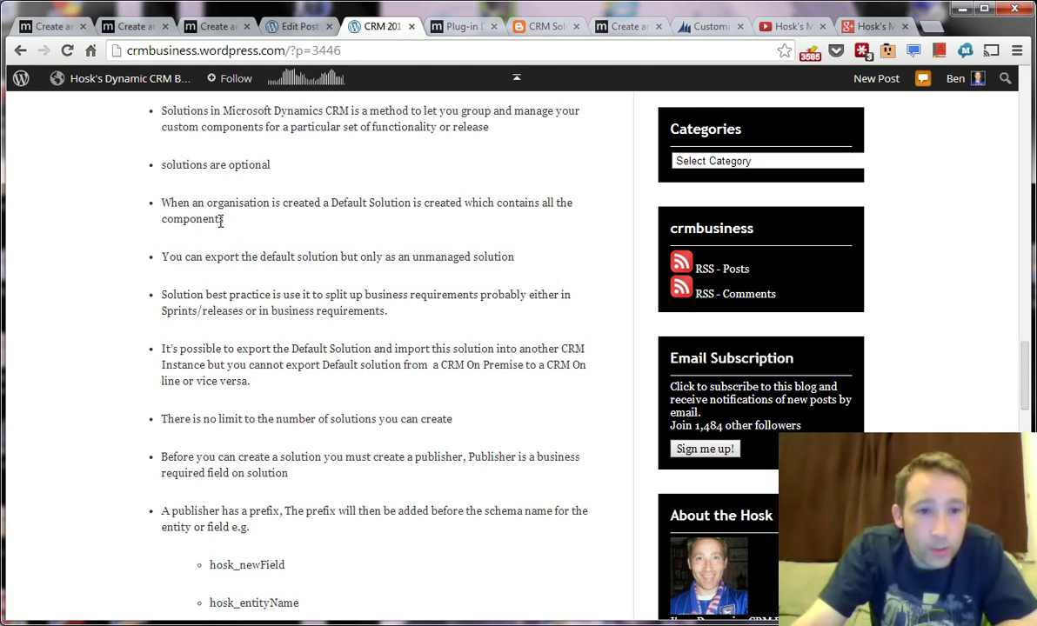
{"action": "scroll", "coordinate": [296, 233], "scroll_direction": "down", "scroll_amount": 1}
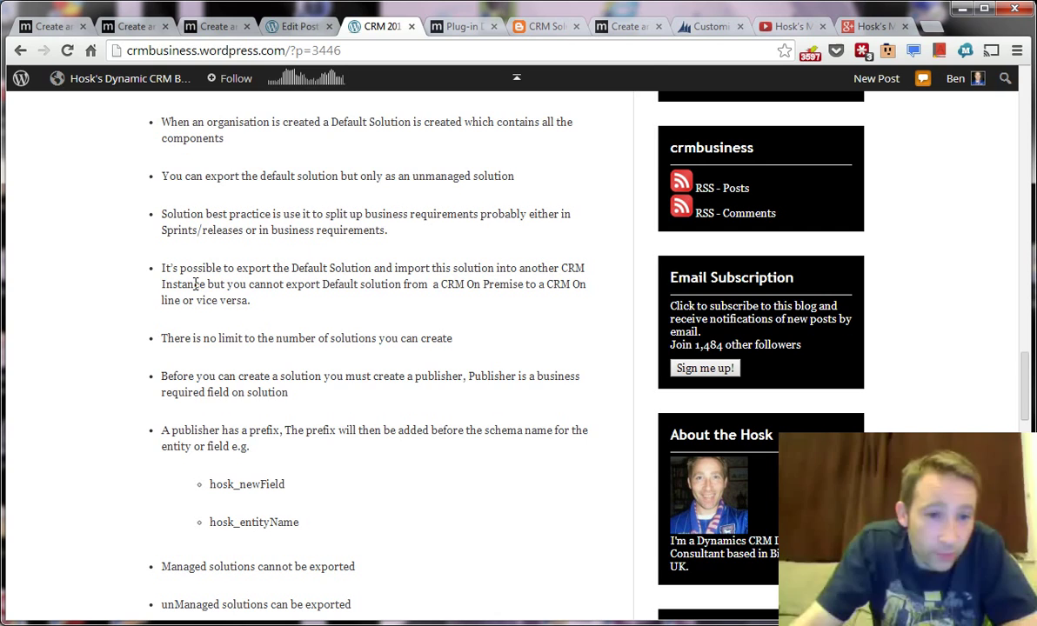
{"action": "double_click", "coordinate": [426, 376]}
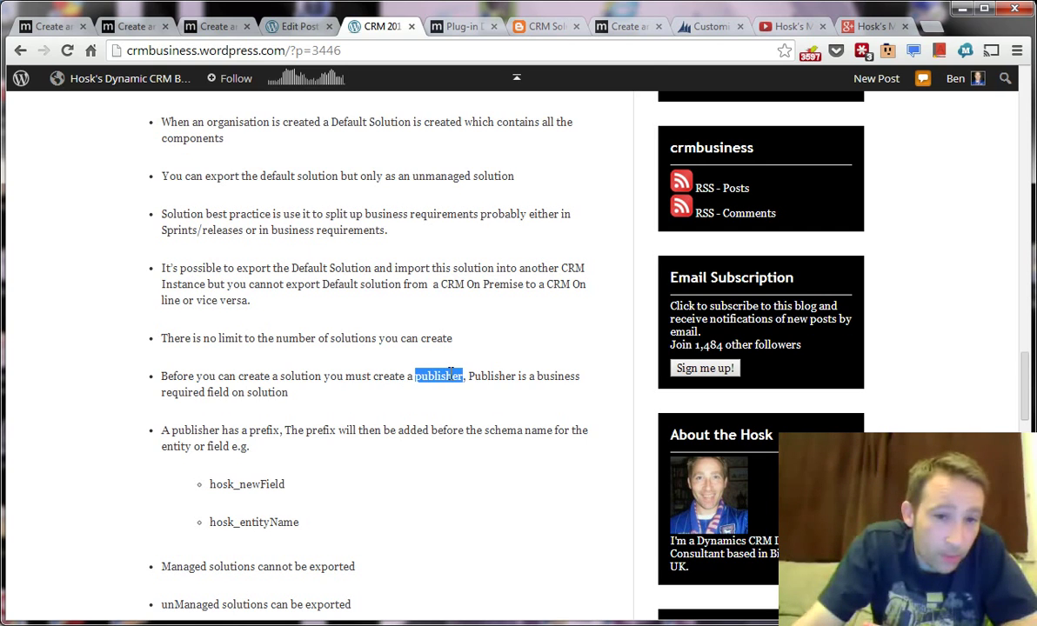
{"action": "left_click", "coordinate": [452, 435]}
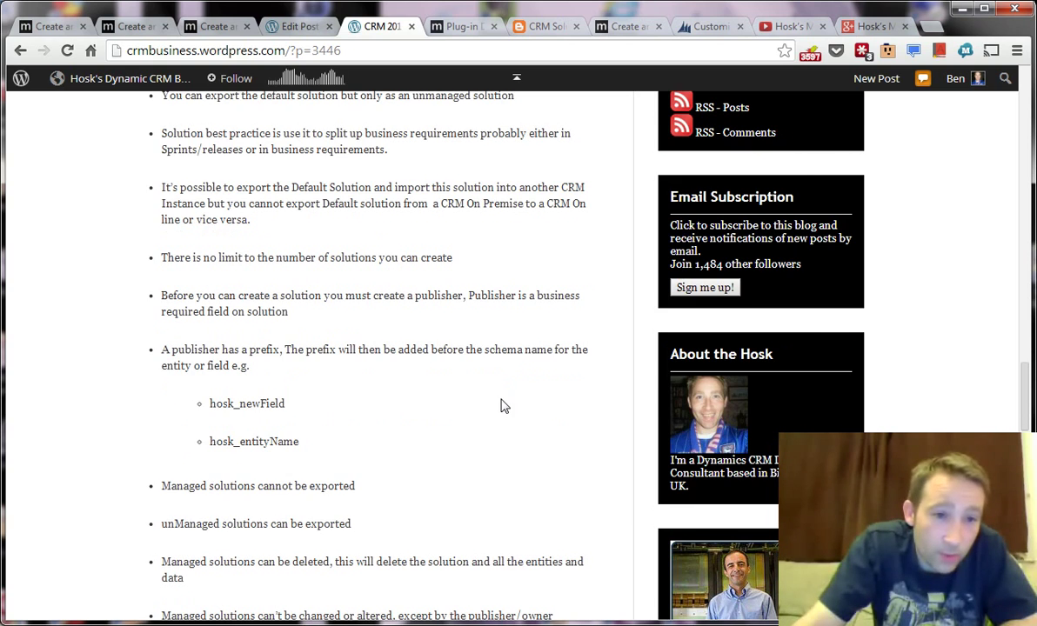
{"action": "scroll", "coordinate": [513, 402], "scroll_direction": "down", "scroll_amount": 1}
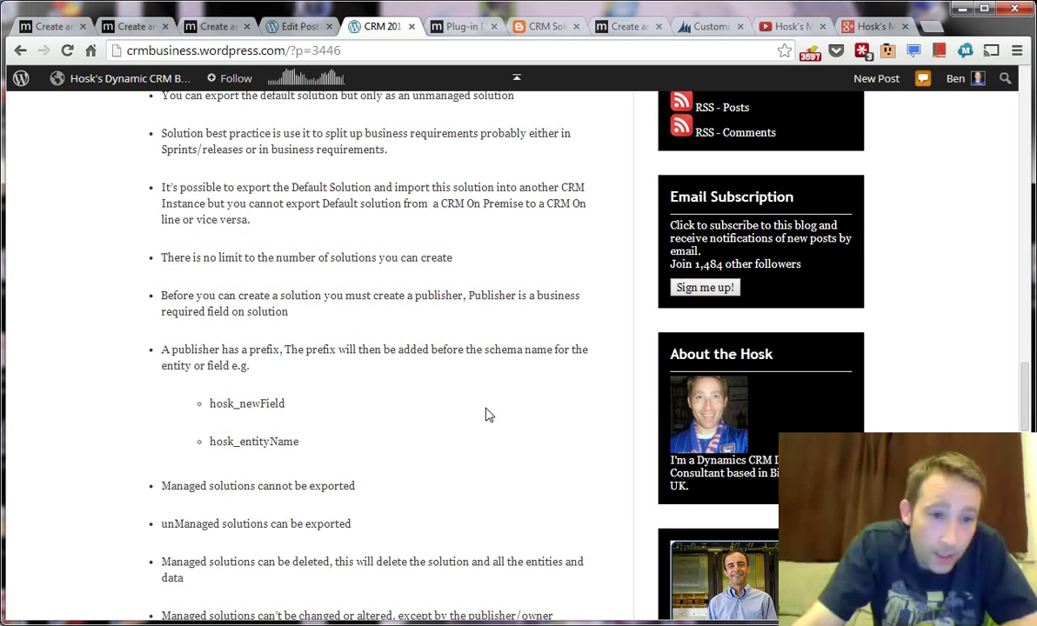
{"action": "scroll", "coordinate": [488, 416], "scroll_direction": "down", "scroll_amount": 1}
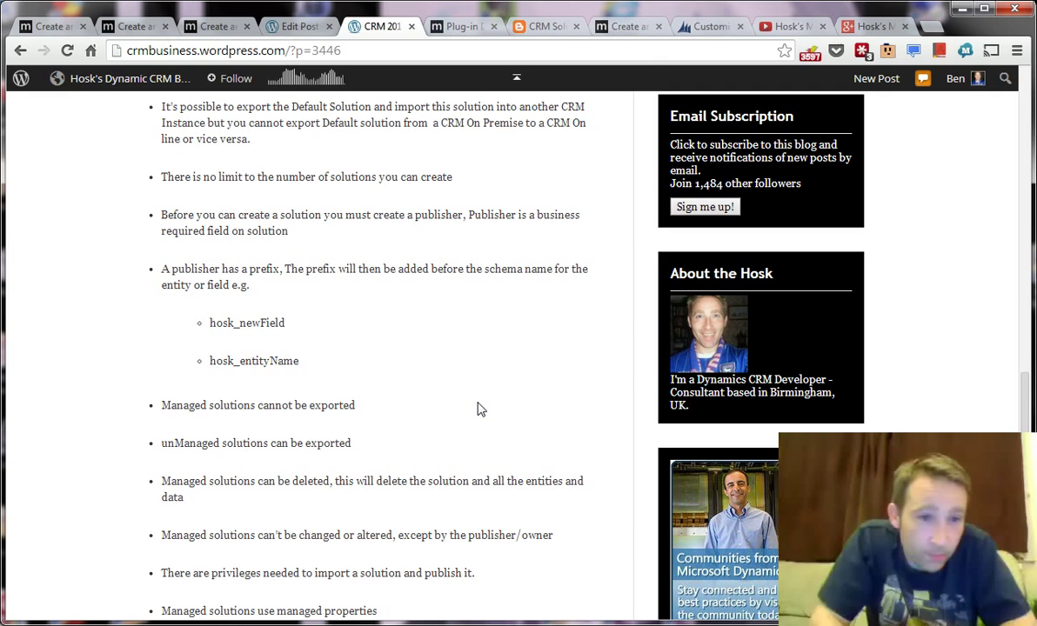
Step: Highlight the hosk prefix and the newField part of the hosk_newField schema name example
{"action": "double_click", "coordinate": [220, 321]}
{"action": "left_click", "coordinate": [239, 481]}
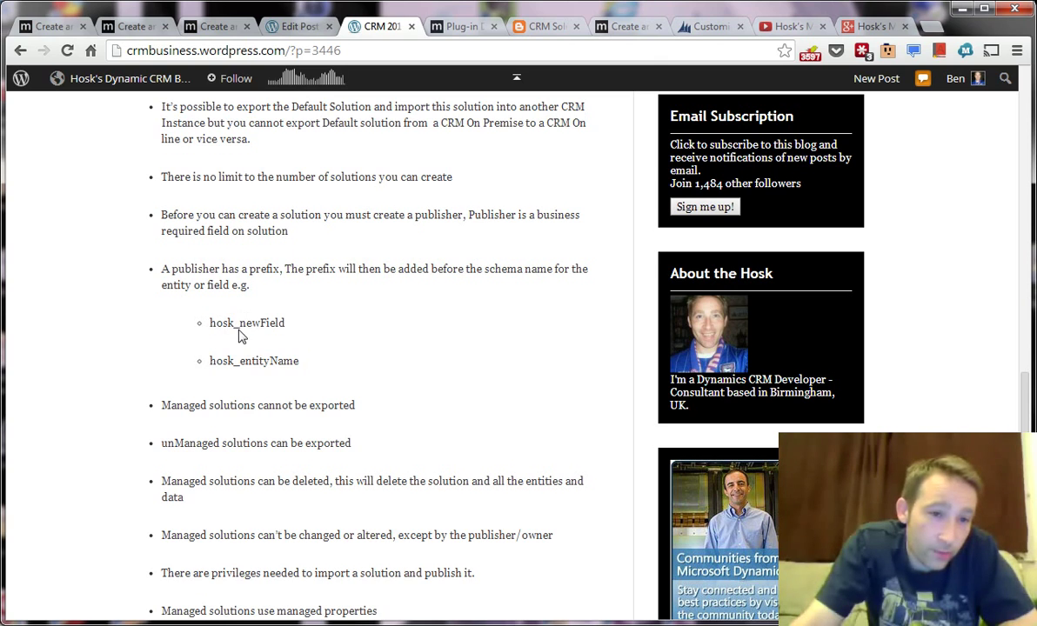
{"action": "left_click_drag", "start_coordinate": [238, 324], "coordinate": [284, 323]}
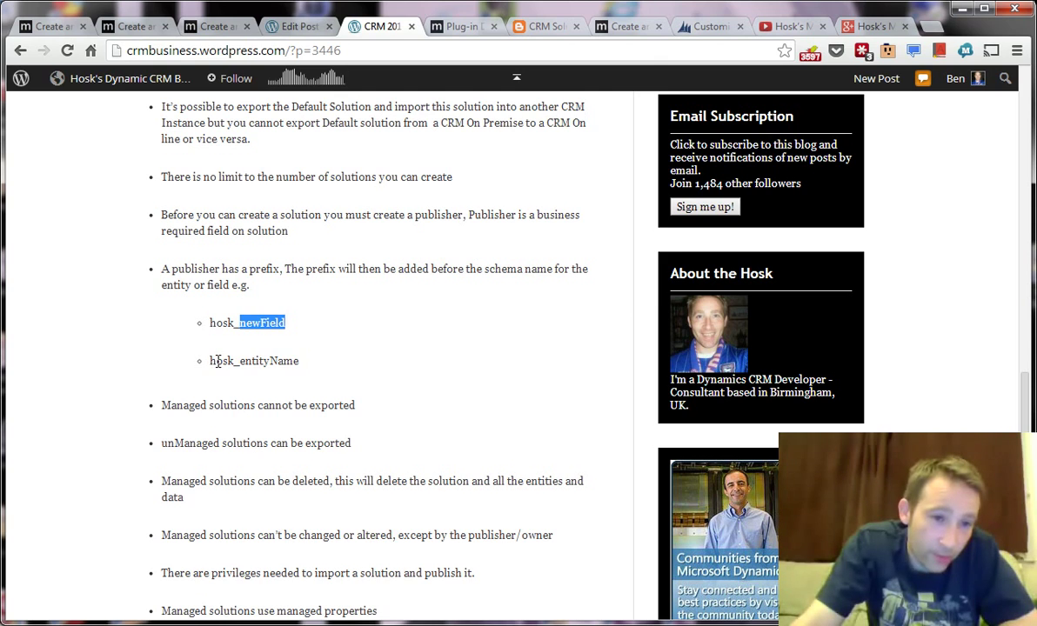
Step: Highlight in turn the notes that managed solutions cannot be exported and that unmanaged solutions can be exported
{"action": "scroll", "coordinate": [296, 404], "scroll_direction": "down", "scroll_amount": 1}
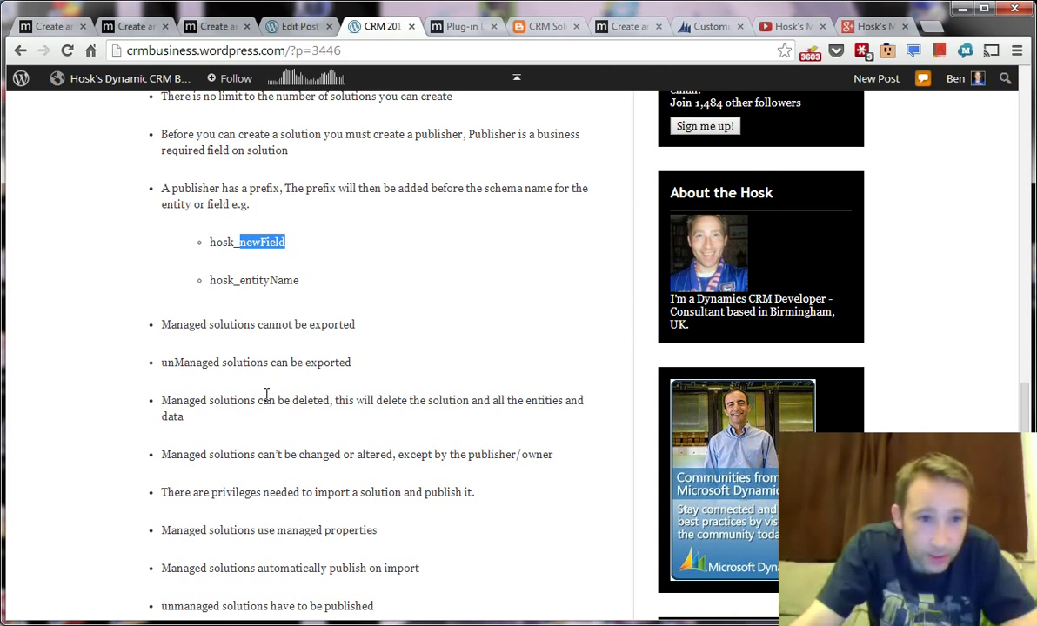
{"action": "left_click", "coordinate": [257, 426]}
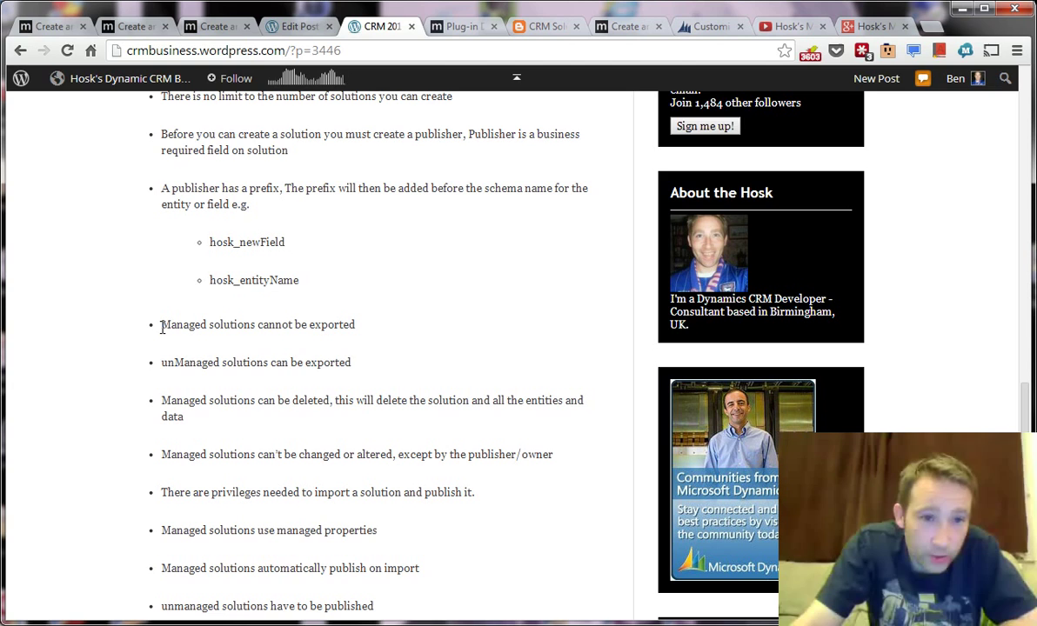
{"action": "left_click_drag", "start_coordinate": [162, 327], "coordinate": [423, 328]}
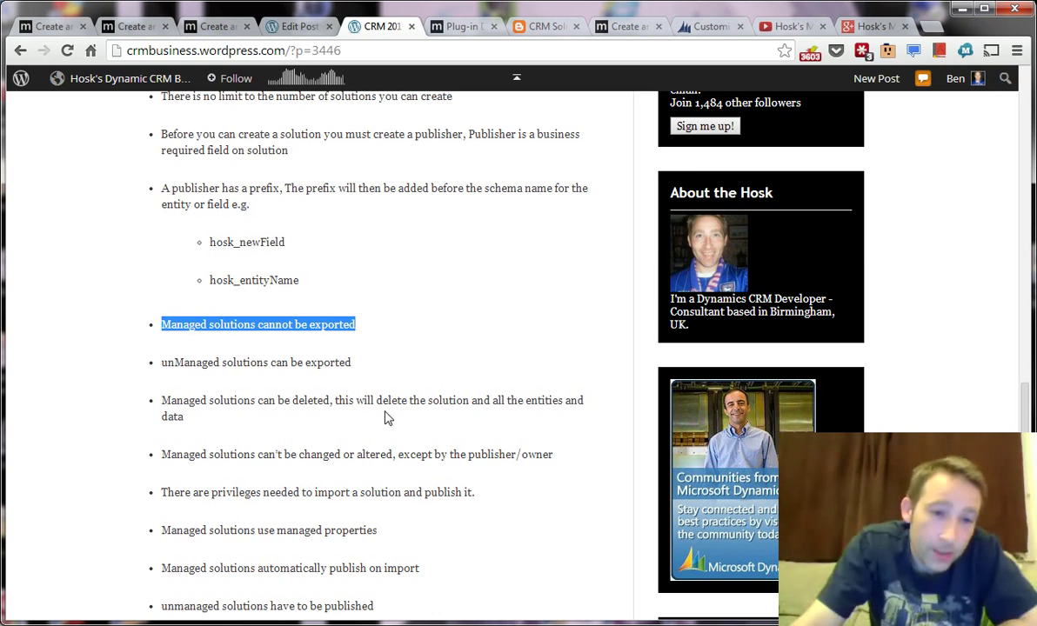
{"action": "left_click", "coordinate": [383, 375]}
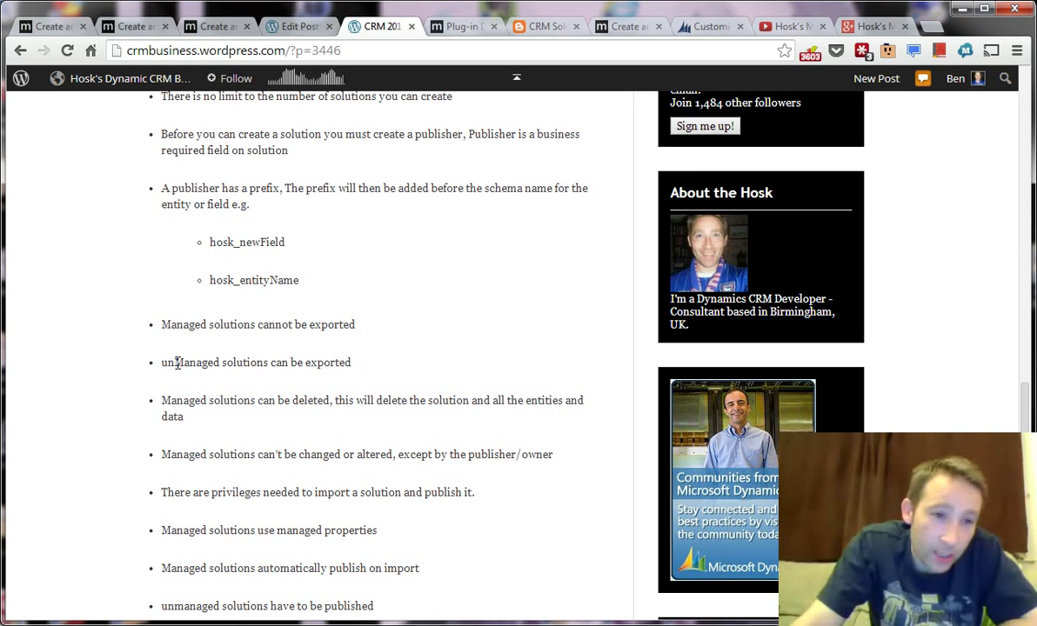
{"action": "left_click_drag", "start_coordinate": [163, 362], "coordinate": [352, 365]}
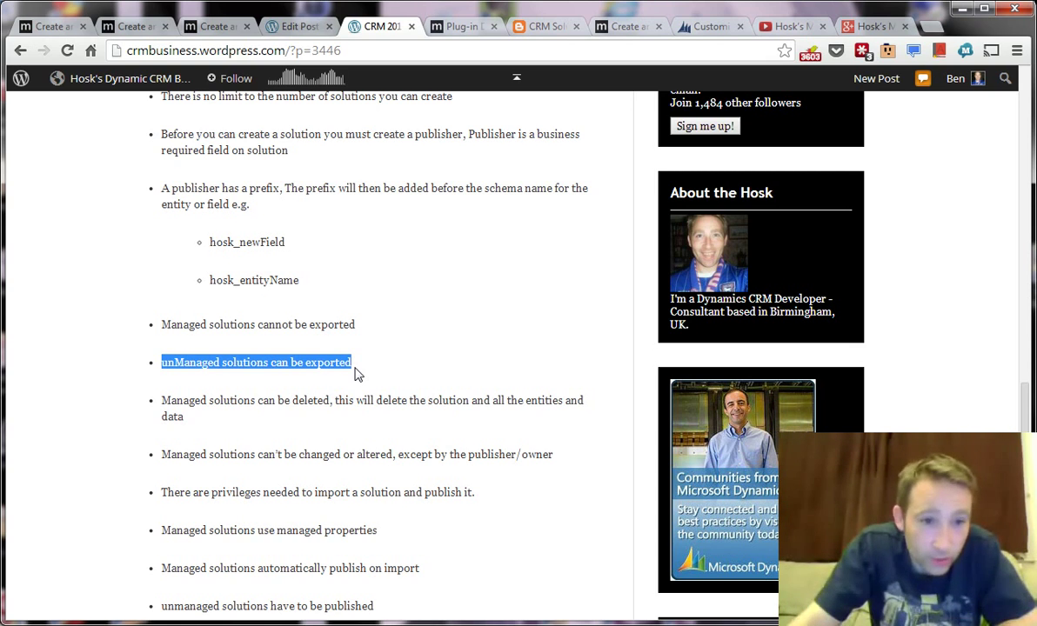
Step: Read the notes on deleting, altering, importing and publishing solutions, highlighting that only the publisher/owner can change managed solutions
{"action": "scroll", "coordinate": [396, 383], "scroll_direction": "down", "scroll_amount": 1}
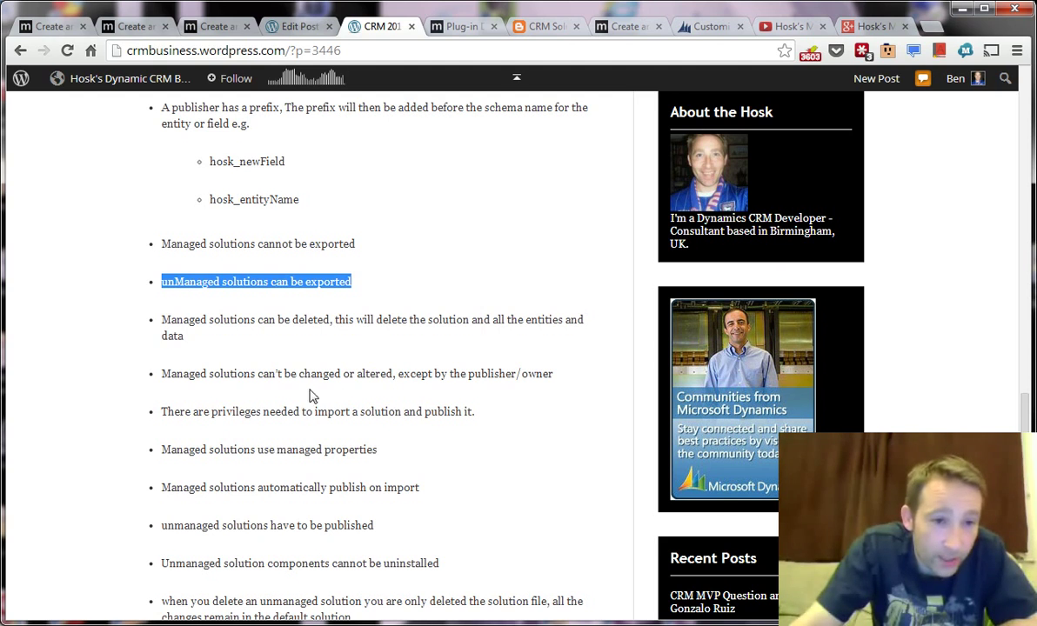
{"action": "scroll", "coordinate": [235, 405], "scroll_direction": "down", "scroll_amount": 1}
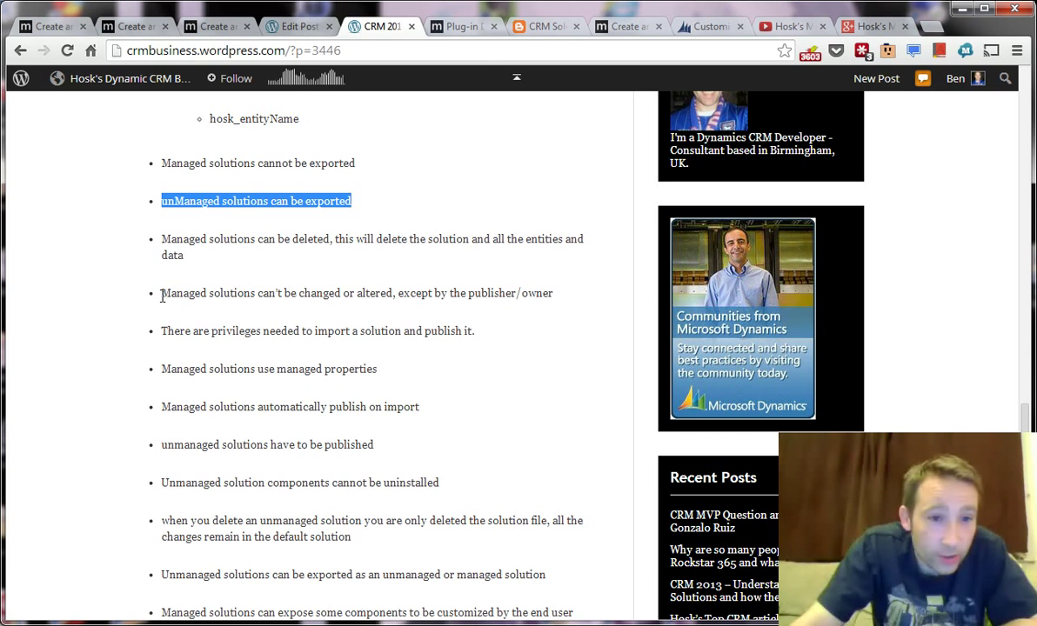
{"action": "mouse_move", "coordinate": [162, 296]}
{"action": "left_mouse_down"}
{"action": "mouse_move", "coordinate": [575, 297]}
{"action": "mouse_move", "coordinate": [167, 302]}
{"action": "left_mouse_up"}
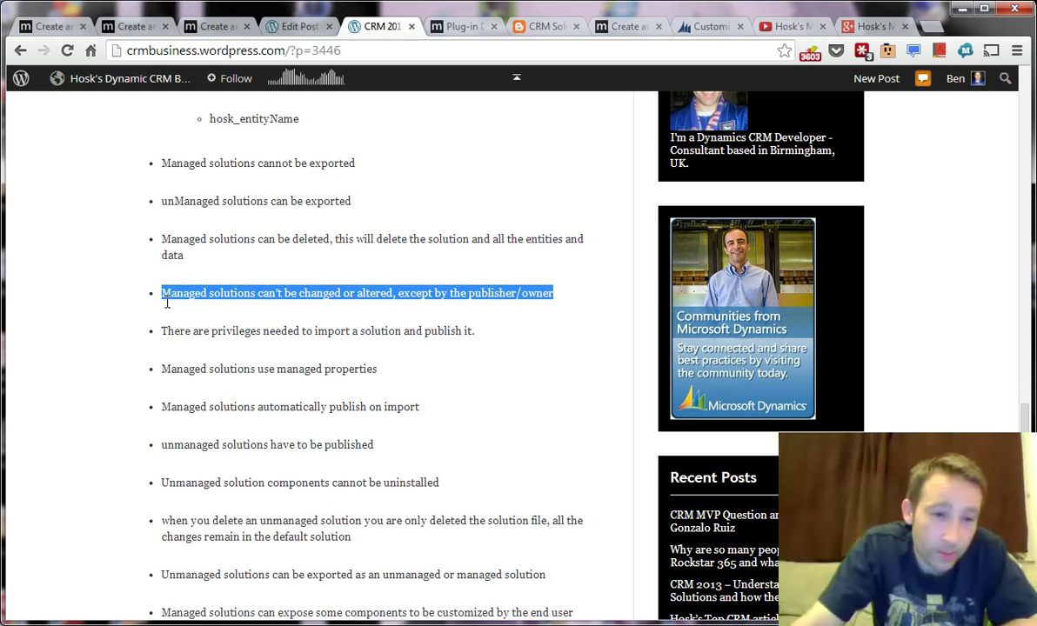
{"action": "left_click", "coordinate": [191, 347]}
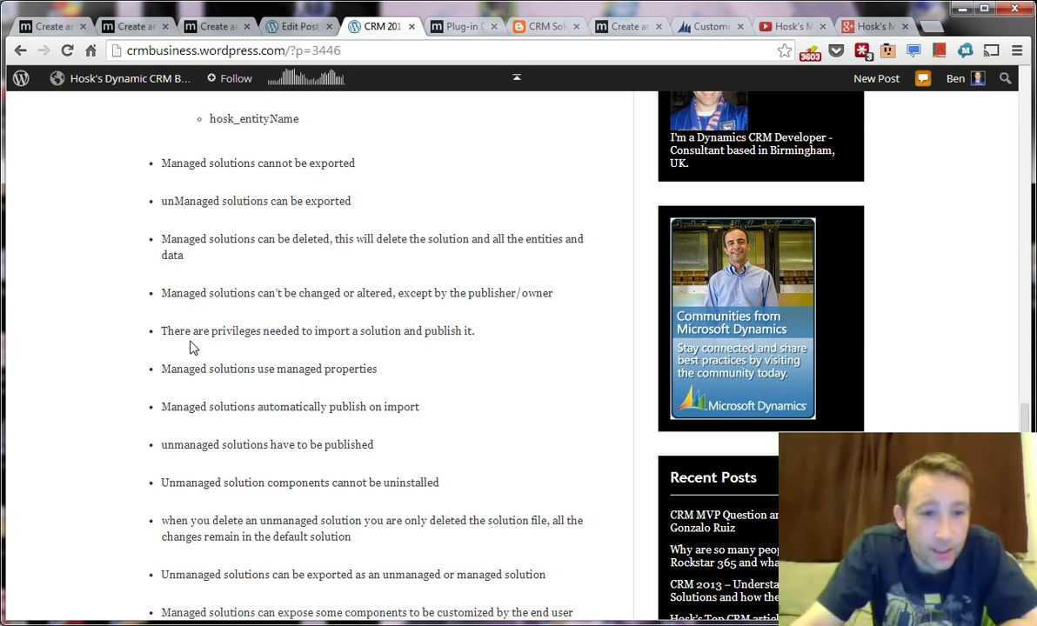
{"action": "scroll", "coordinate": [191, 347], "scroll_direction": "down", "scroll_amount": 1}
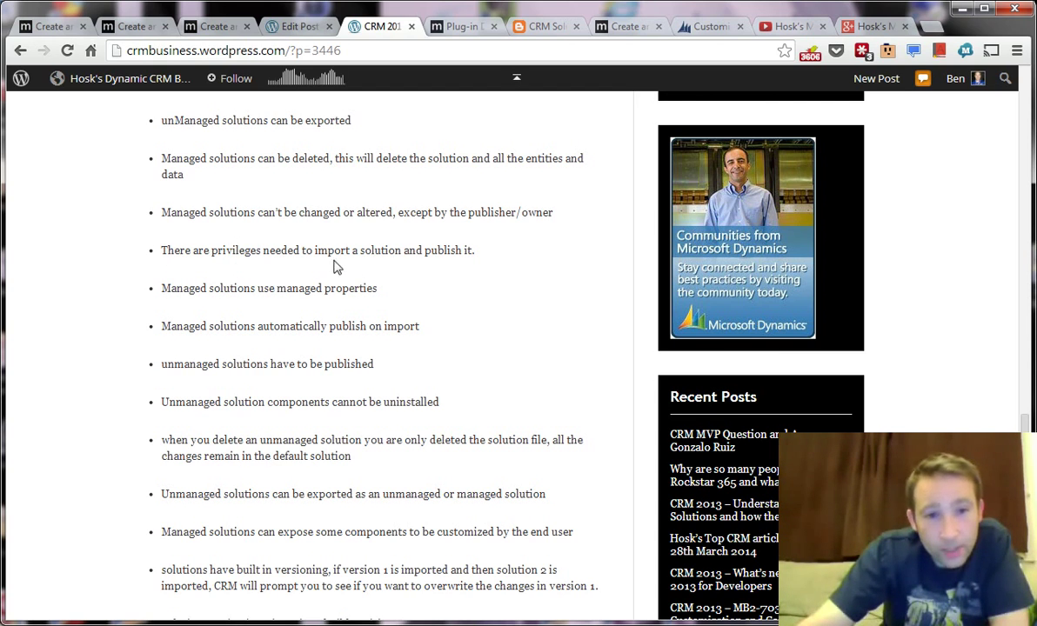
{"action": "scroll", "coordinate": [264, 323], "scroll_direction": "down", "scroll_amount": 1}
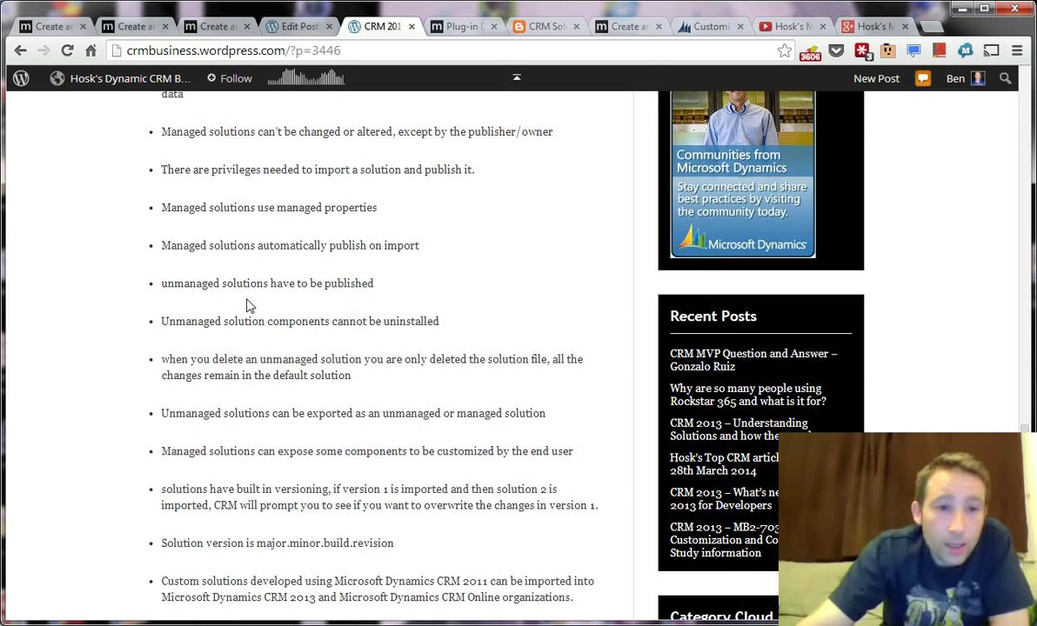
Step: Switch to Dynamics CRM and open Hosks Solution from the solutions in Settings to see its entities
{"action": "left_click", "coordinate": [696, 29]}
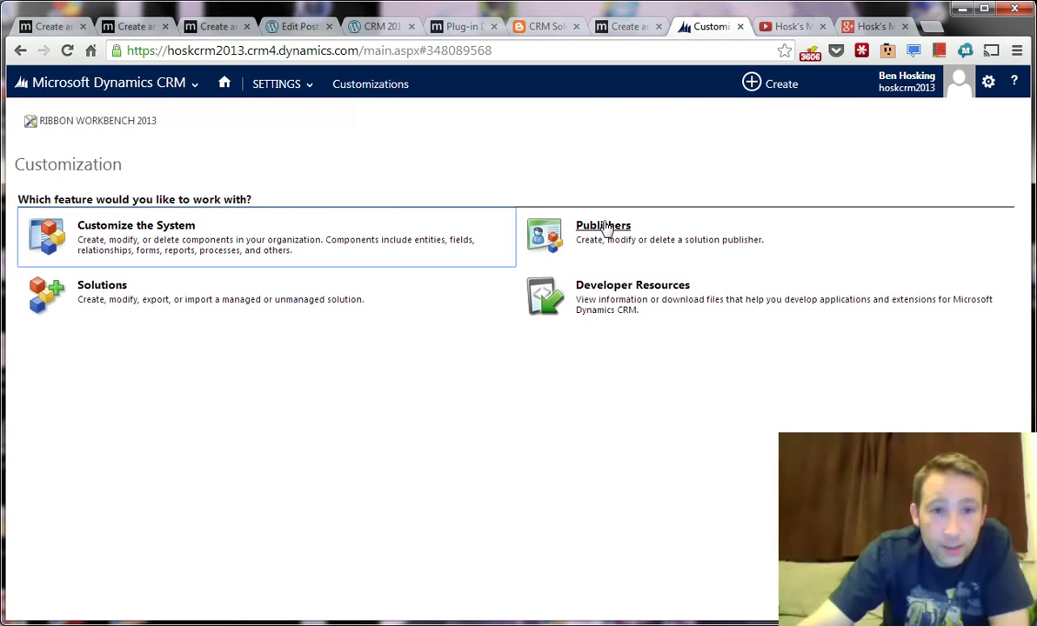
{"action": "left_click", "coordinate": [197, 87]}
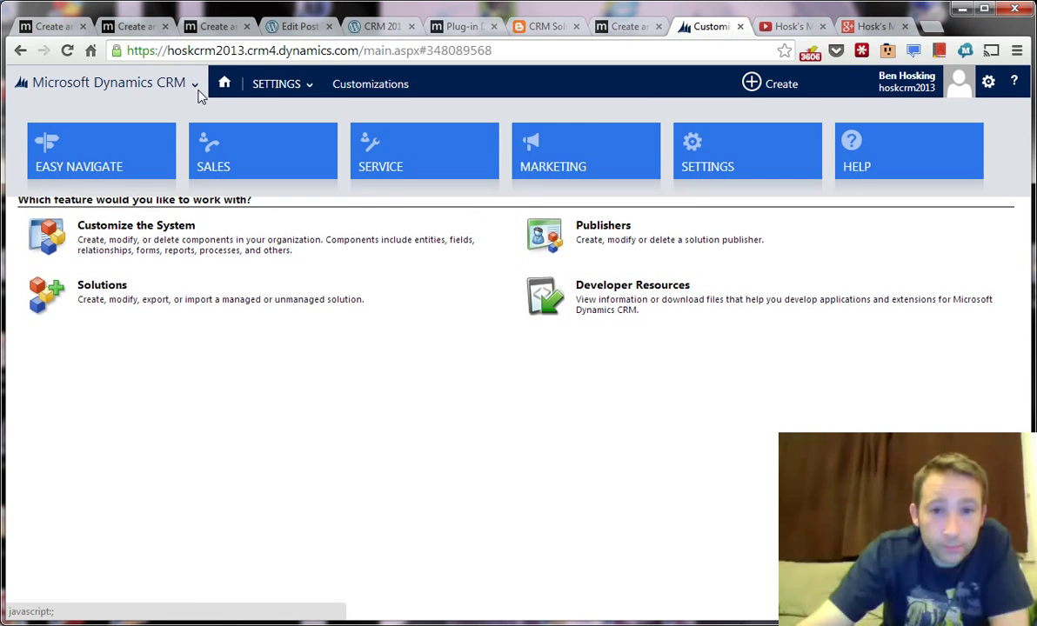
{"action": "left_click", "coordinate": [713, 157]}
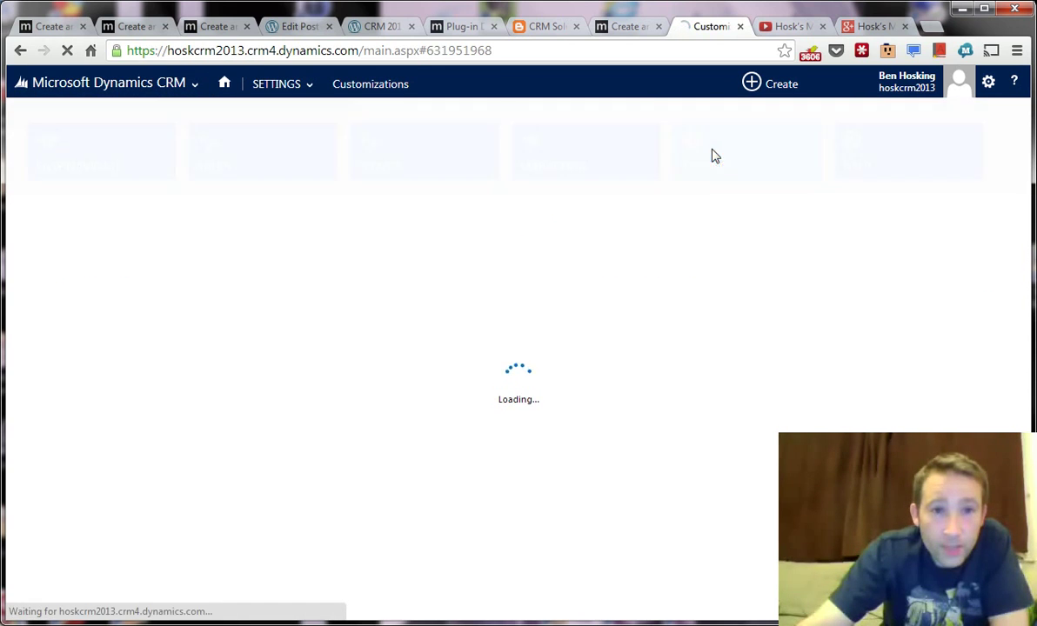
{"action": "left_click", "coordinate": [309, 83]}
{"action": "left_click", "coordinate": [745, 157]}
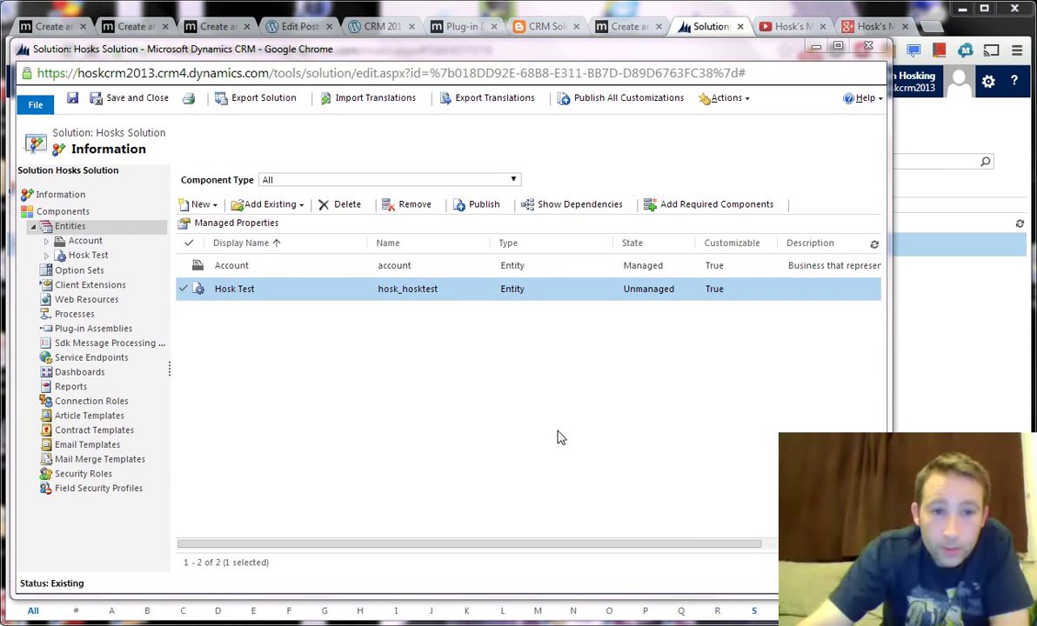
Step: Select only the Account entity, review its managed properties, and close them without changing any option
{"action": "left_click", "coordinate": [184, 266]}
{"action": "left_click", "coordinate": [186, 288]}
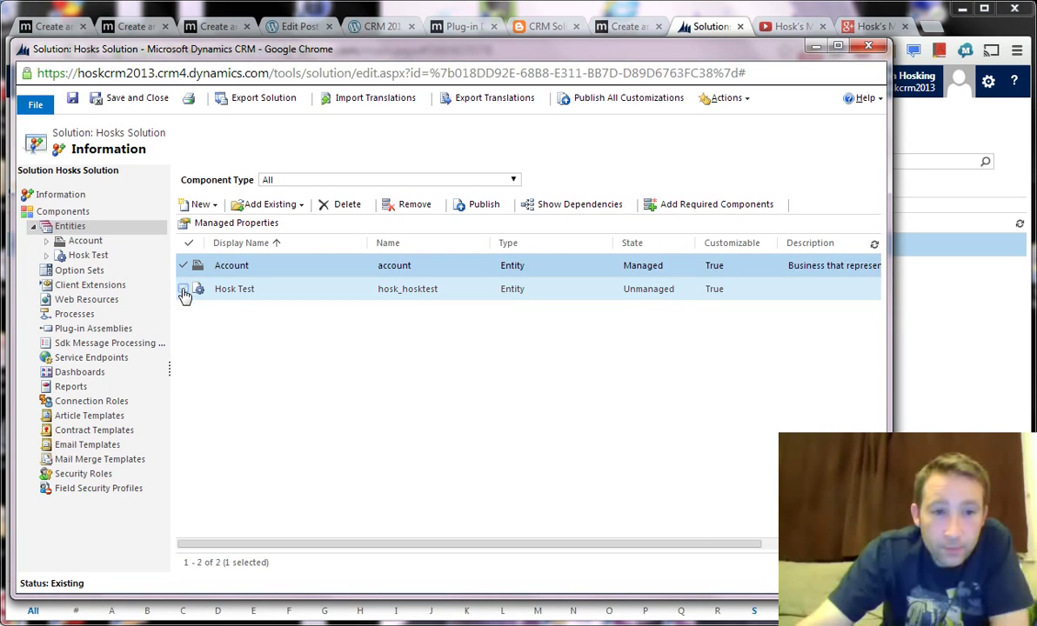
{"action": "left_click", "coordinate": [236, 223]}
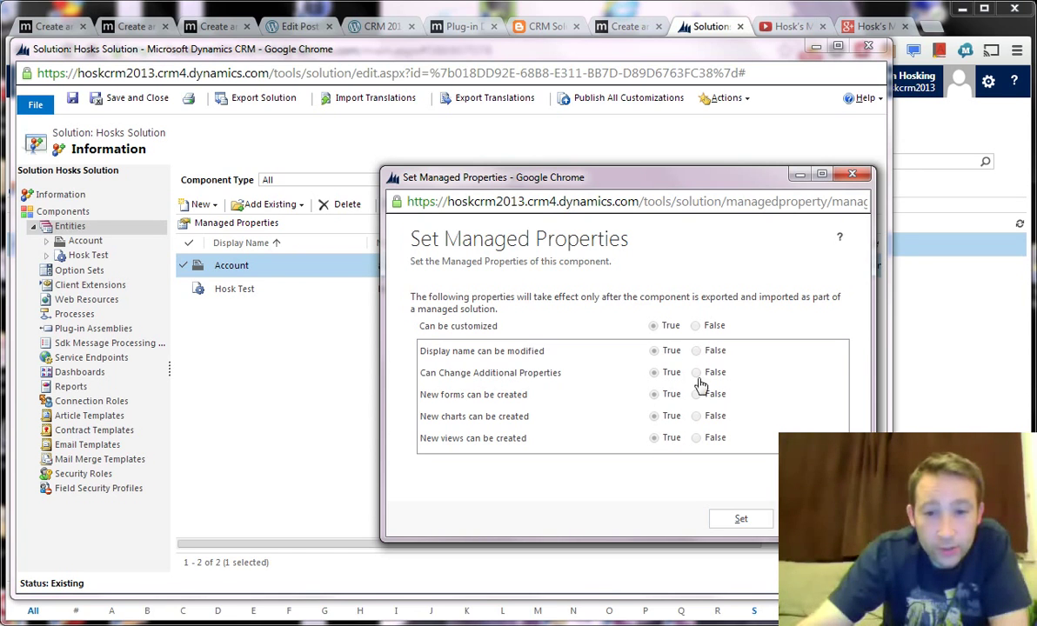
{"action": "left_click", "coordinate": [740, 518]}
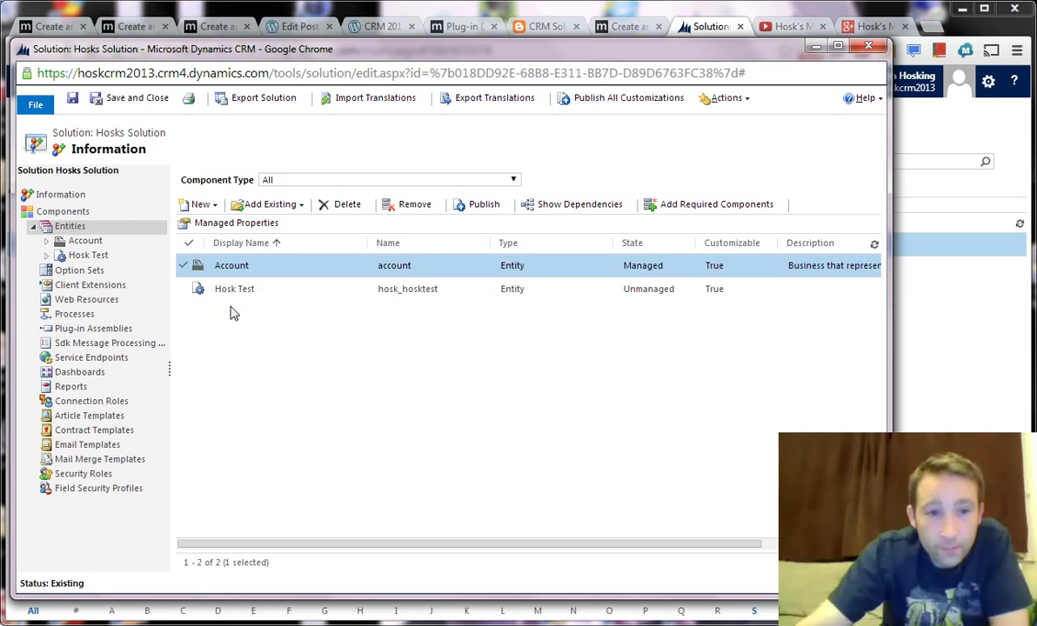
Step: Try False for Hosk Test's display name and additional properties managed properties, restore both to True, and close the solution
{"action": "left_click", "coordinate": [186, 289]}
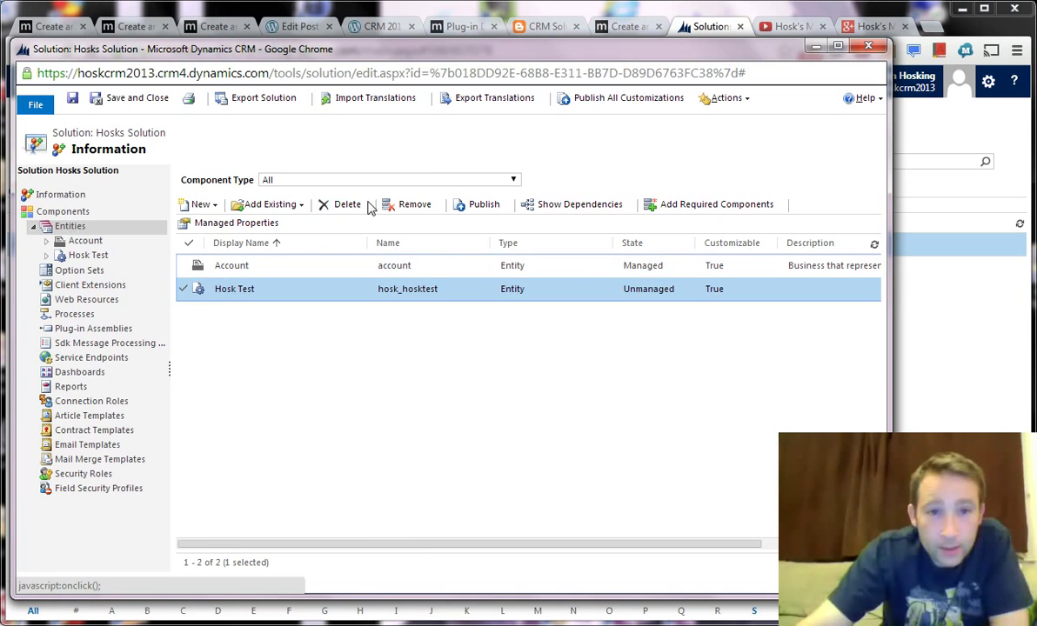
{"action": "left_click", "coordinate": [235, 223]}
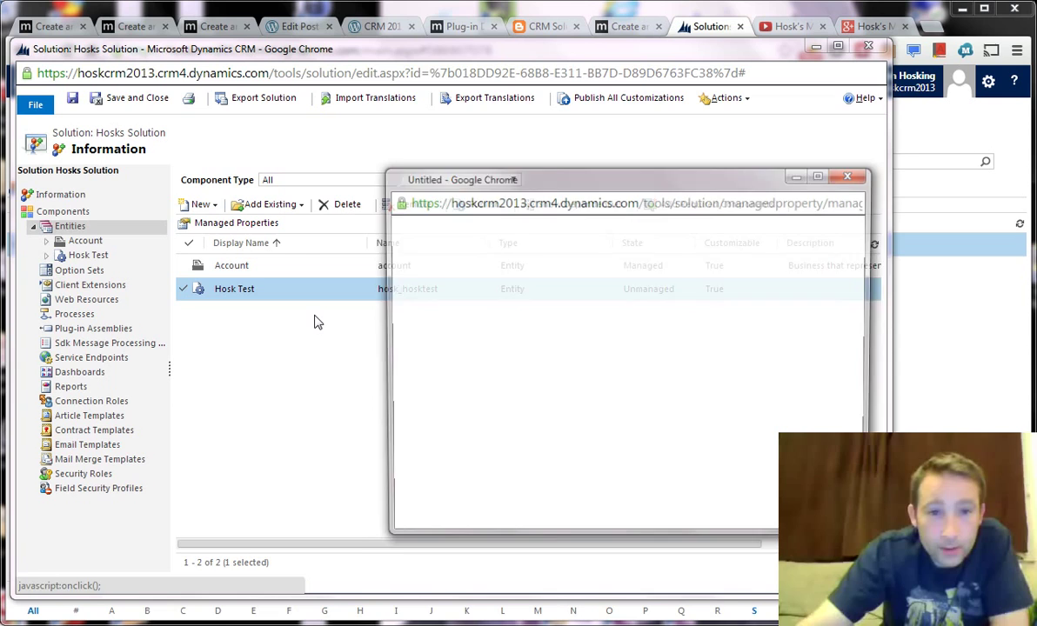
{"action": "left_click", "coordinate": [696, 351]}
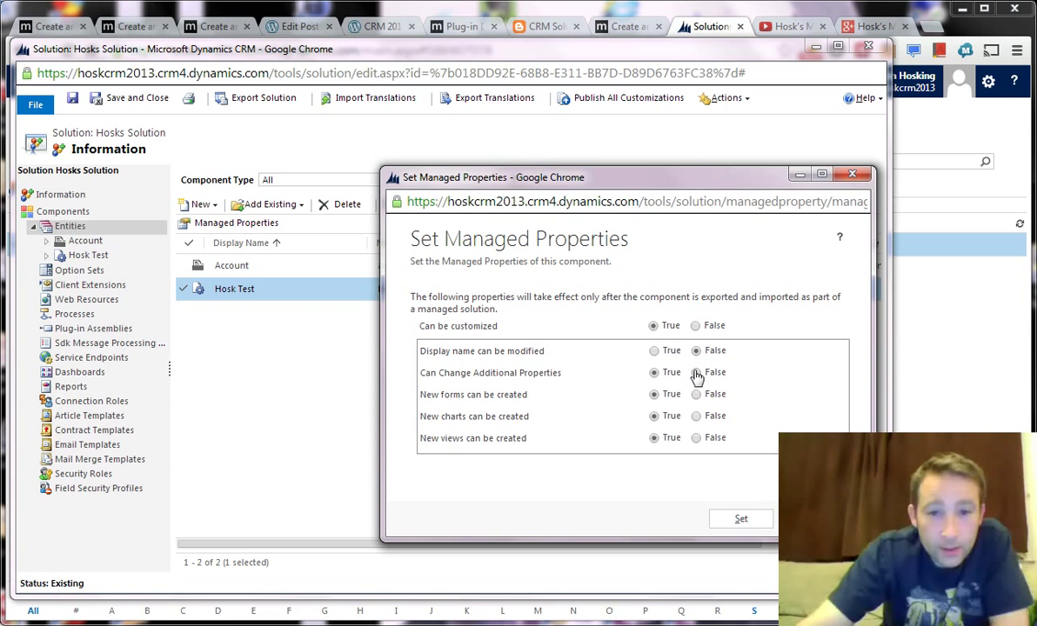
{"action": "left_click", "coordinate": [696, 372]}
{"action": "left_click", "coordinate": [654, 372]}
{"action": "left_click", "coordinate": [653, 351]}
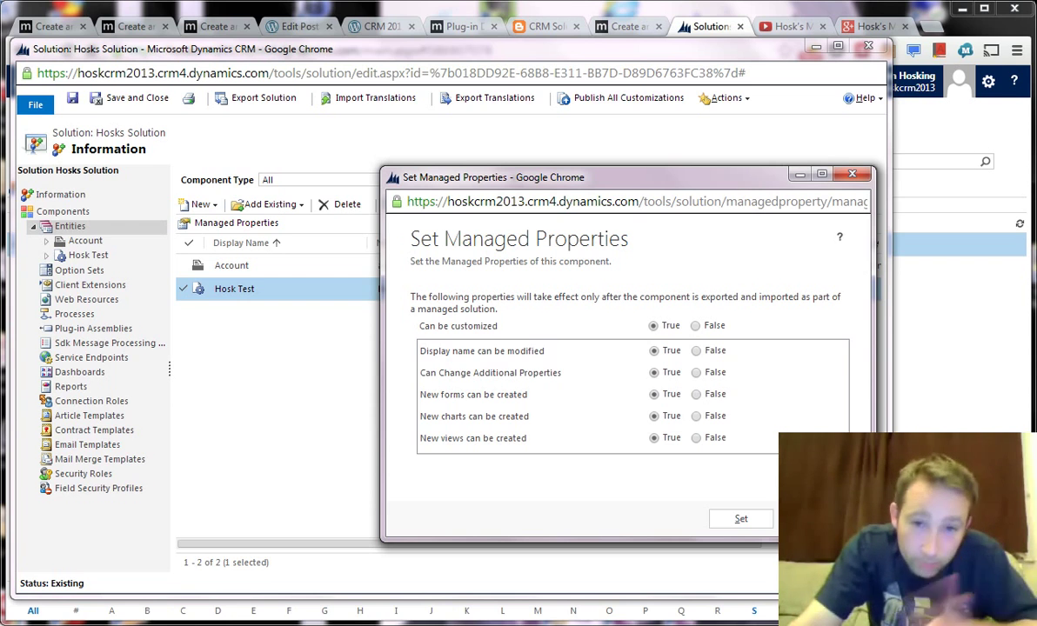
{"action": "key", "text": "Return"}
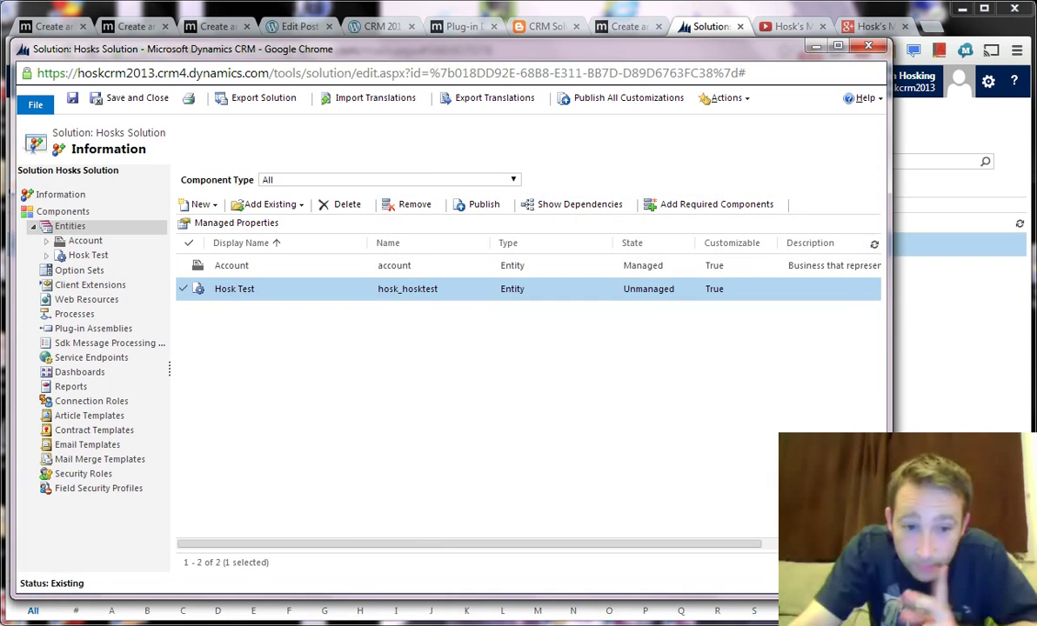
{"action": "key", "text": "alt+F4"}
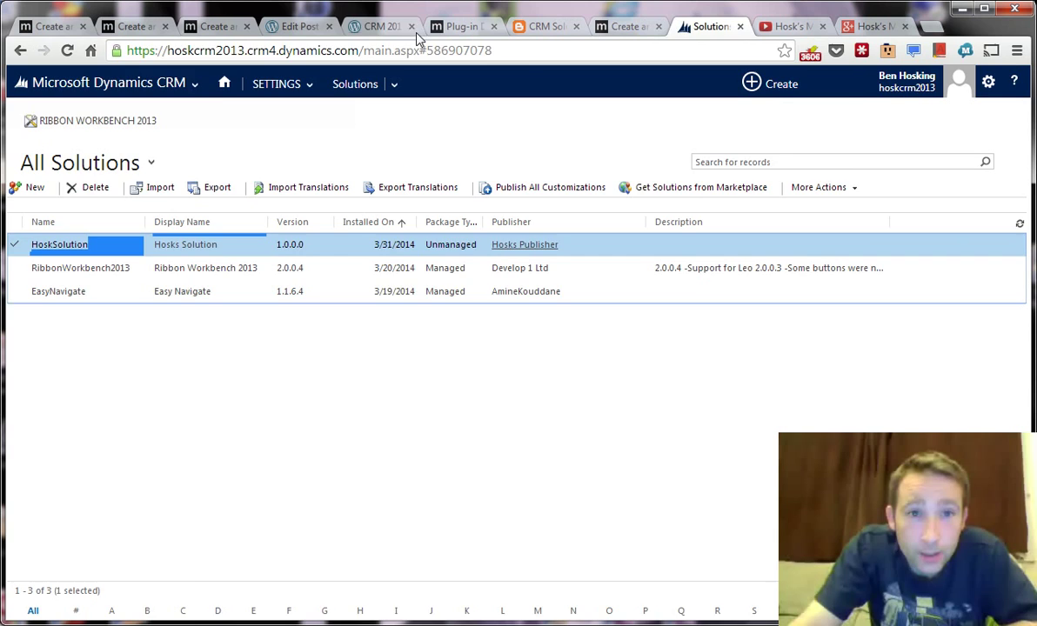
Step: Return to the exam notes and highlight in turn that managed solutions automatically publish on import and unmanaged solution components cannot be uninstalled
{"action": "left_click", "coordinate": [387, 28]}
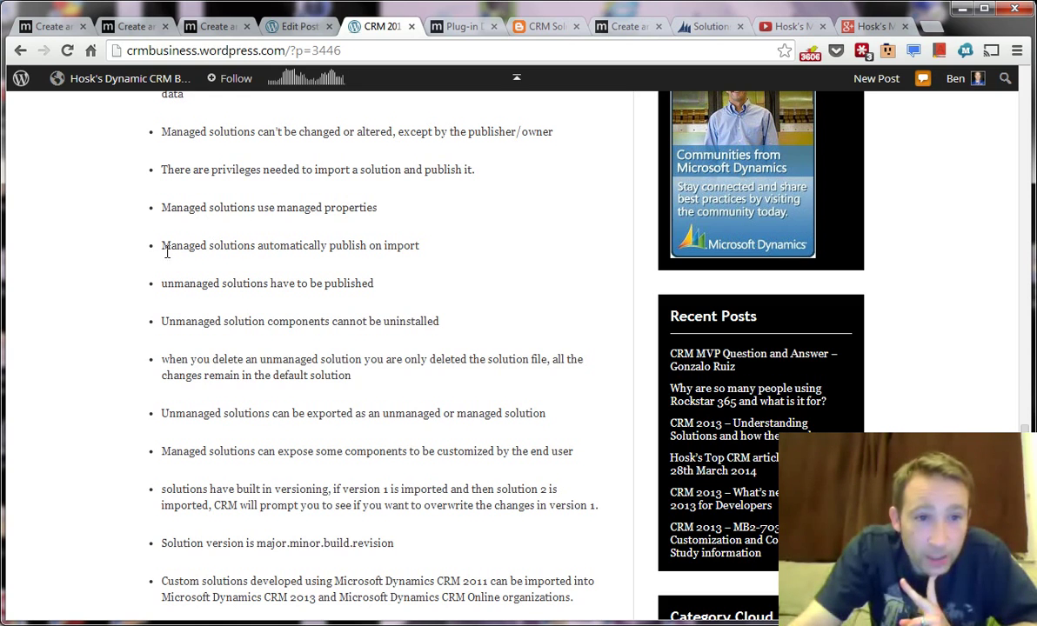
{"action": "left_click_drag", "start_coordinate": [167, 249], "coordinate": [447, 243]}
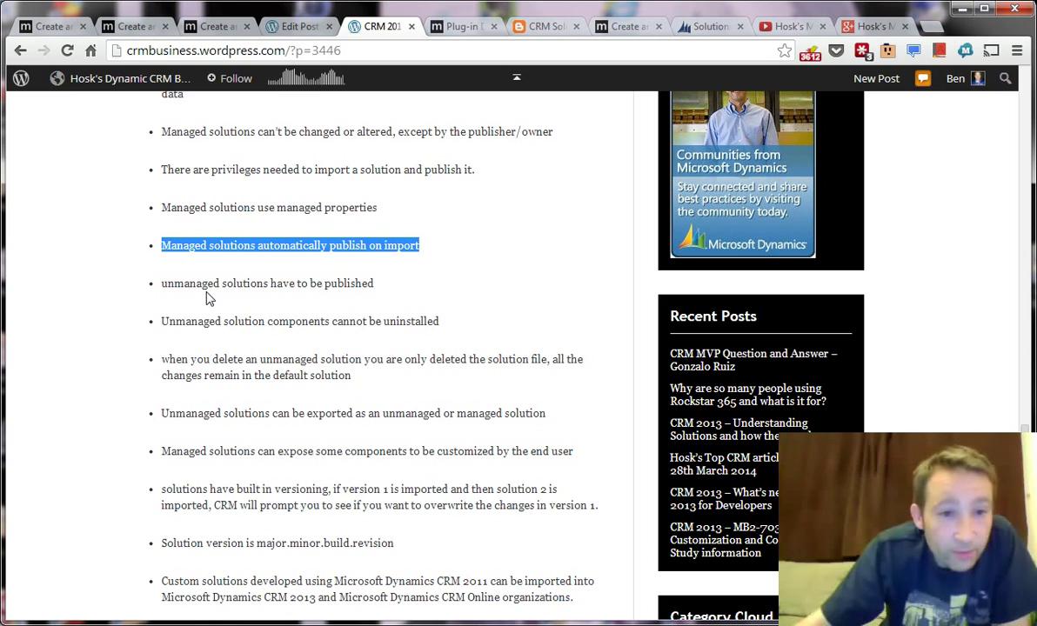
{"action": "left_click", "coordinate": [380, 298]}
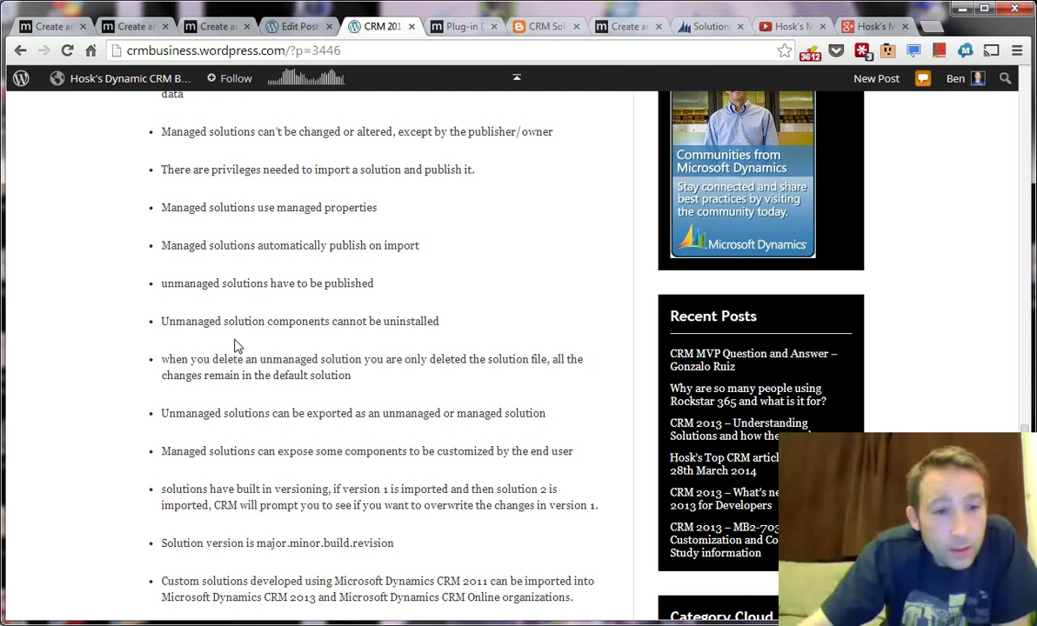
{"action": "left_click_drag", "start_coordinate": [175, 321], "coordinate": [455, 324]}
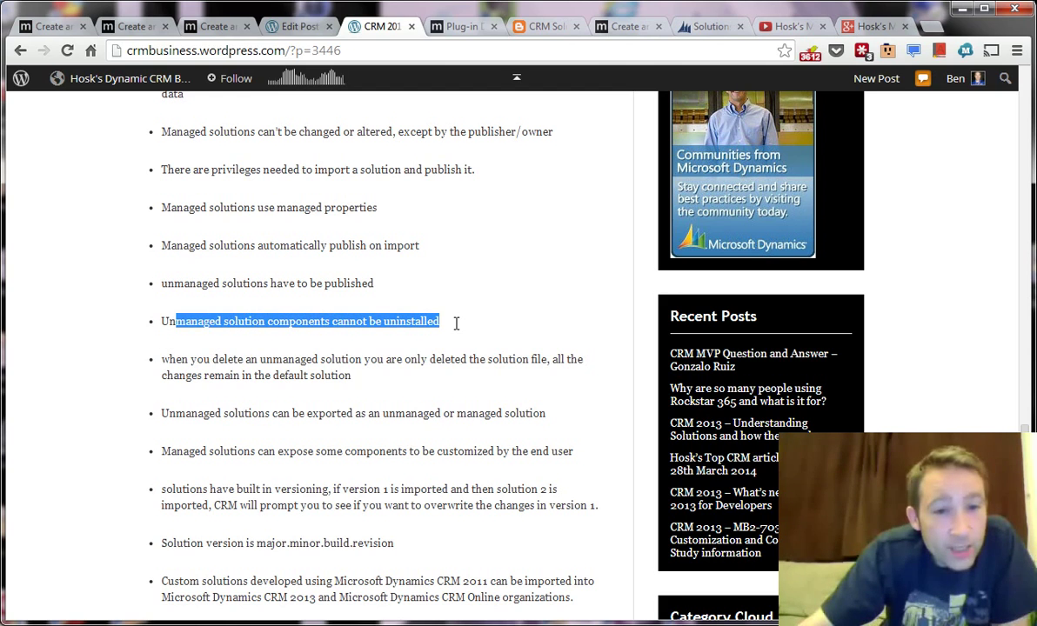
{"action": "left_click", "coordinate": [476, 362]}
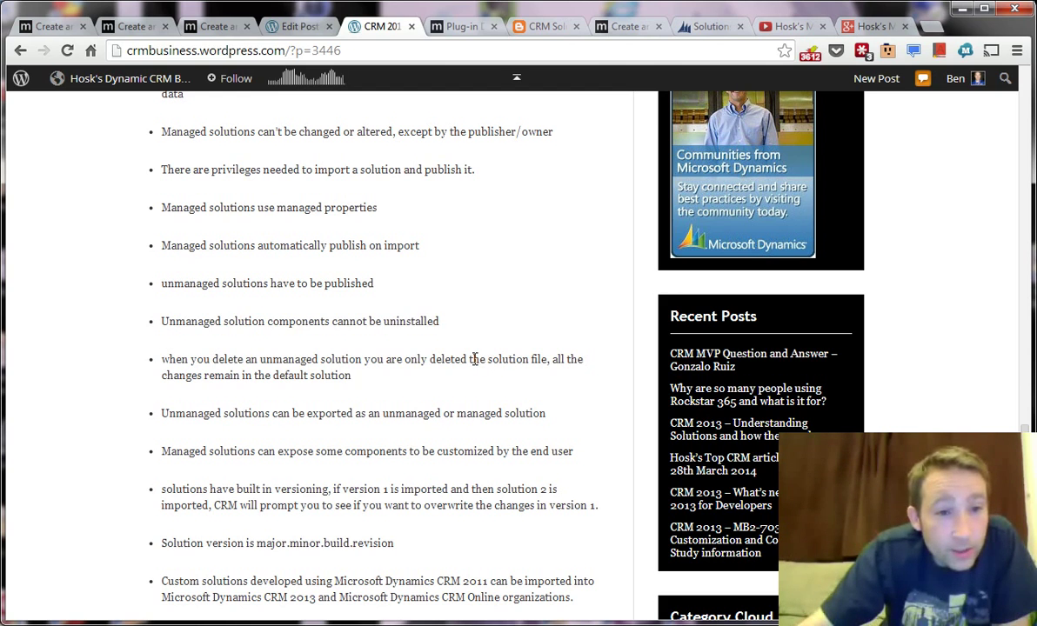
Step: Read the notes on deleting and exporting unmanaged solutions, customizable managed components, and solution versioning
{"action": "scroll", "coordinate": [476, 362], "scroll_direction": "down", "scroll_amount": 1}
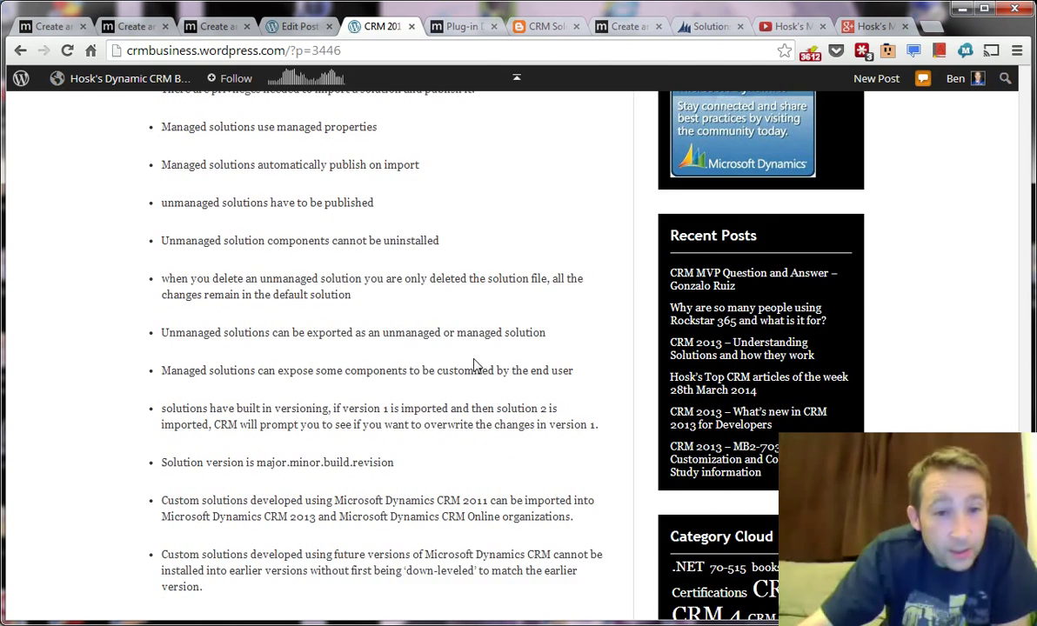
{"action": "scroll", "coordinate": [476, 362], "scroll_direction": "down", "scroll_amount": 1}
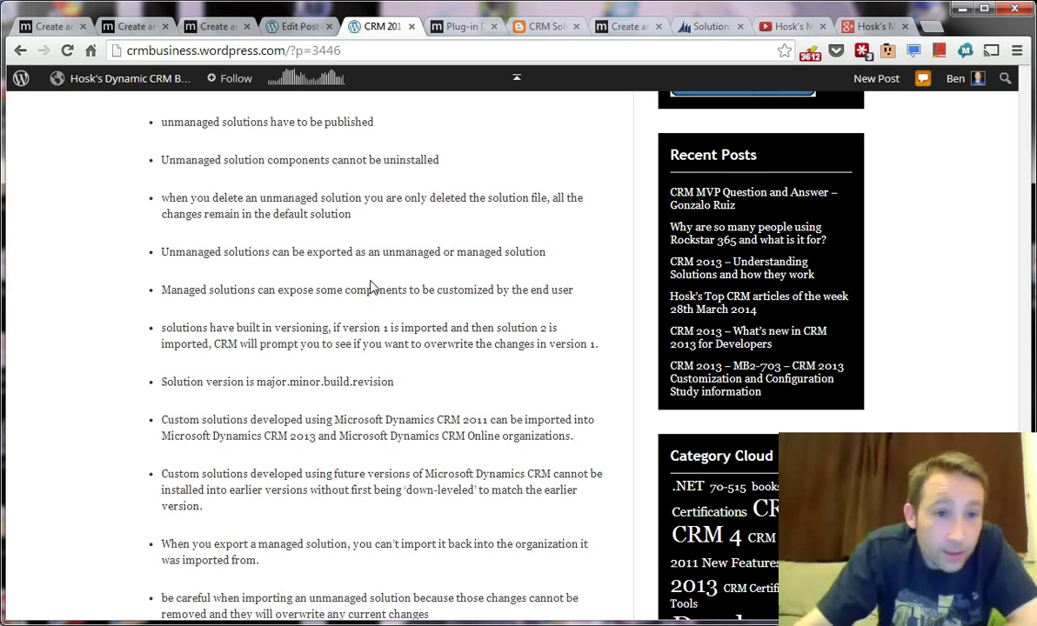
{"action": "scroll", "coordinate": [383, 338], "scroll_direction": "down", "scroll_amount": 1}
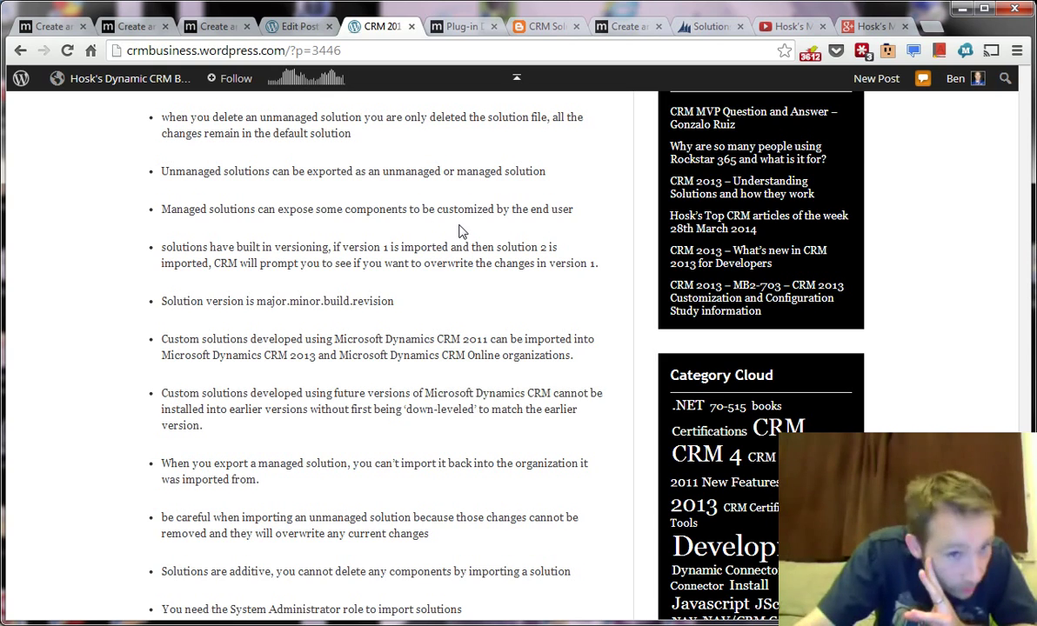
{"action": "scroll", "coordinate": [439, 243], "scroll_direction": "down", "scroll_amount": 1}
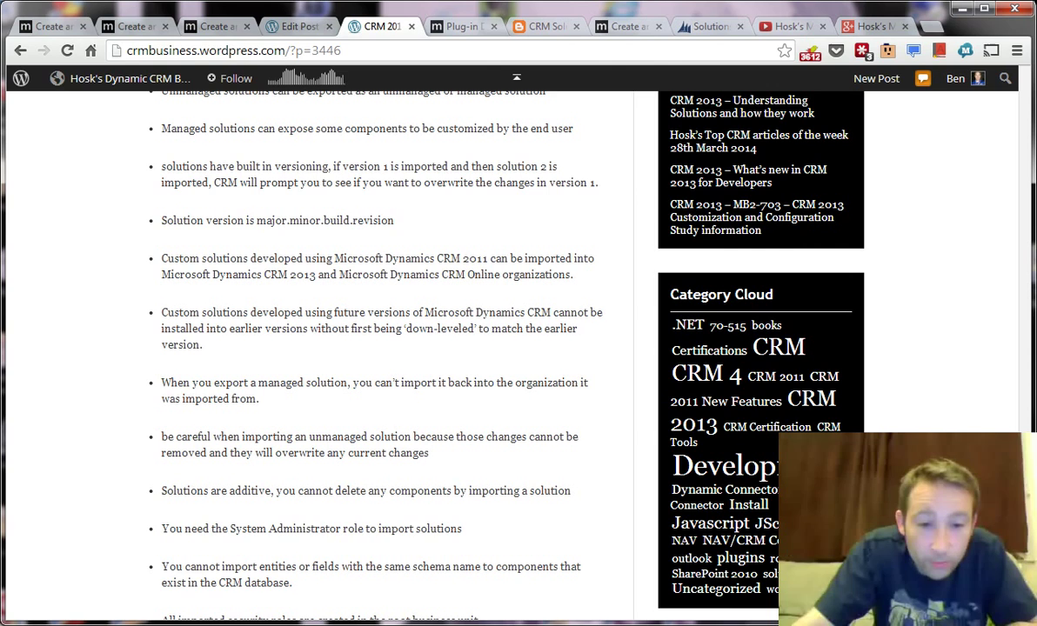
Step: Examine the version in the Default Solution's information and in the CRM solutions list, comparing it with the version format in the notes
{"action": "key", "text": "alt+Tab"}
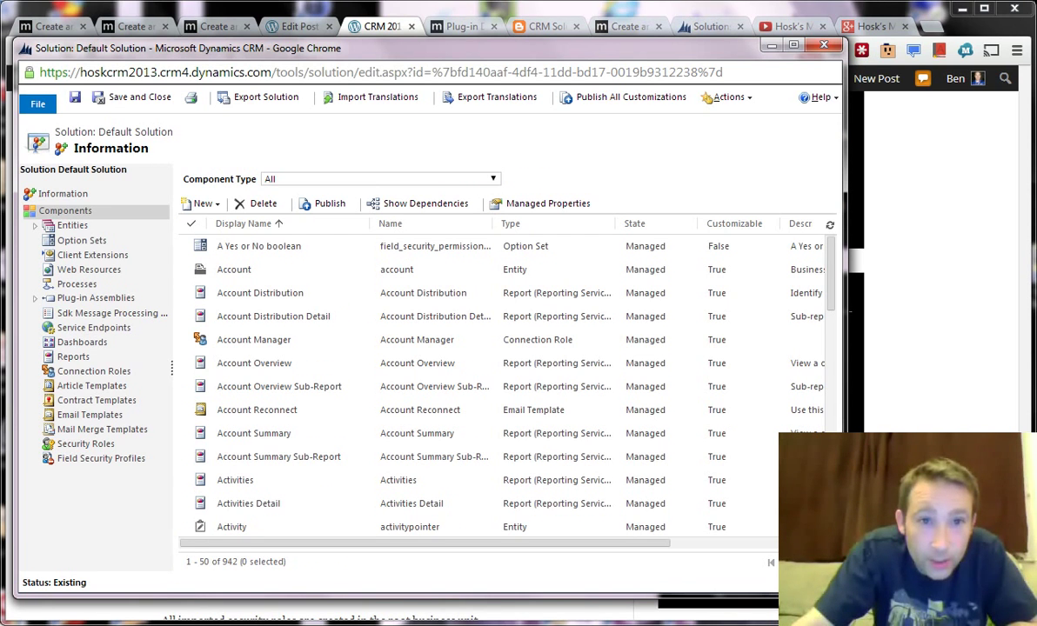
{"action": "left_click", "coordinate": [74, 195]}
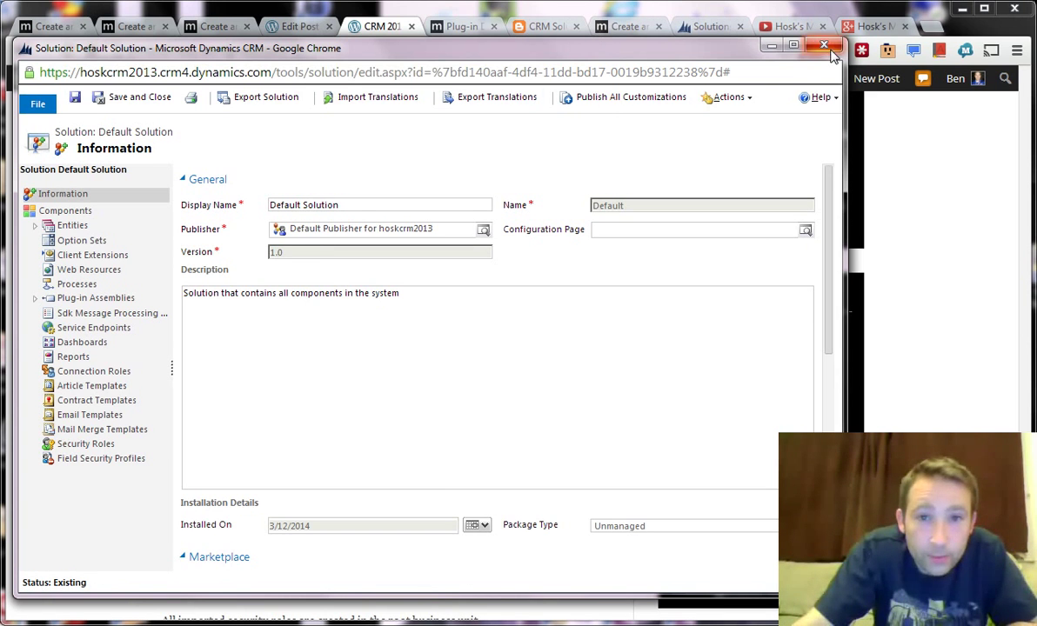
{"action": "key", "text": "alt+Tab"}
{"action": "left_click", "coordinate": [706, 27]}
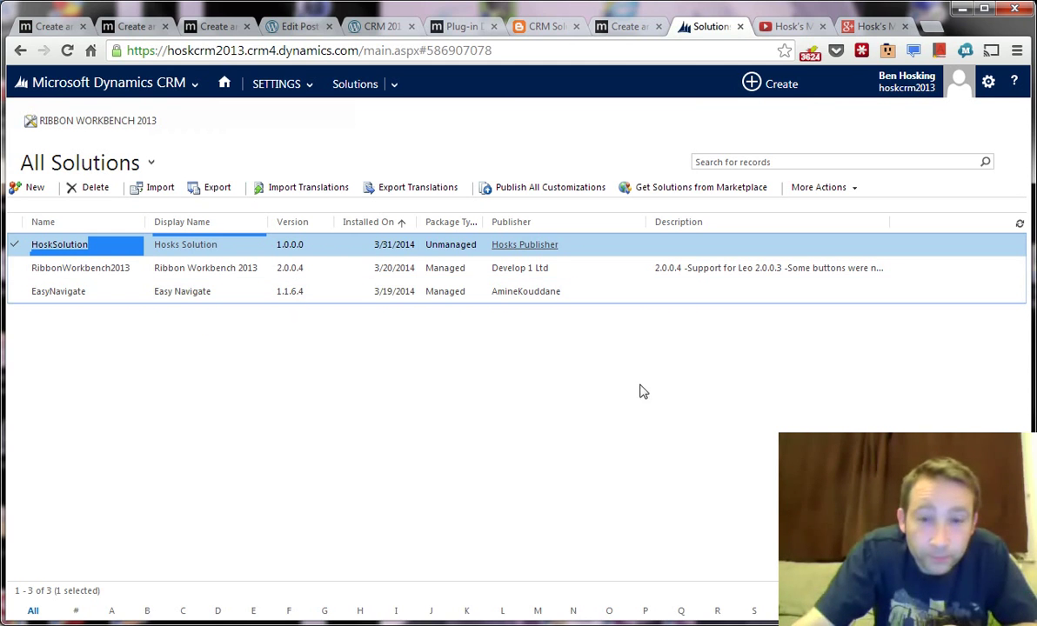
{"action": "left_click", "coordinate": [344, 30]}
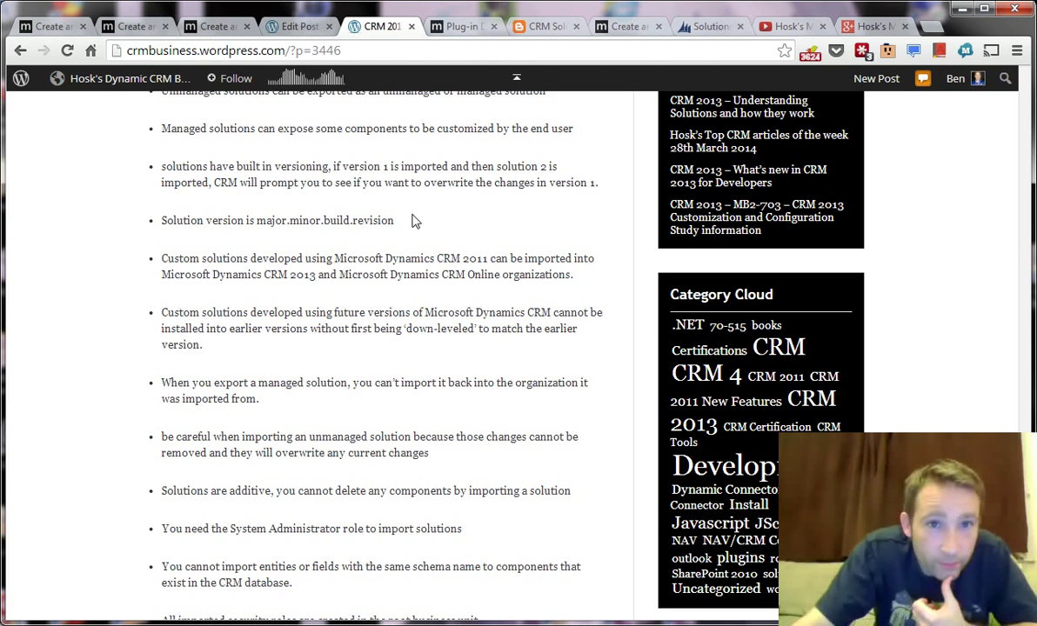
{"action": "left_click", "coordinate": [706, 27]}
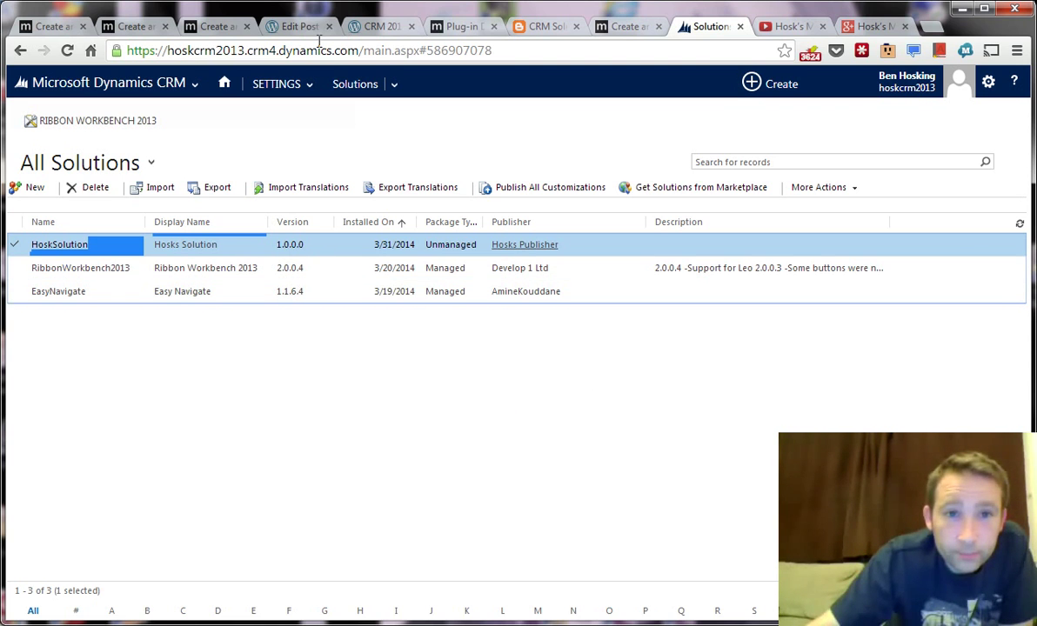
Step: Read the remaining notes on importing solutions and size limits, highlighting that CRM 2013 solutions cannot be imported into a CRM 2011 database
{"action": "left_click", "coordinate": [373, 27]}
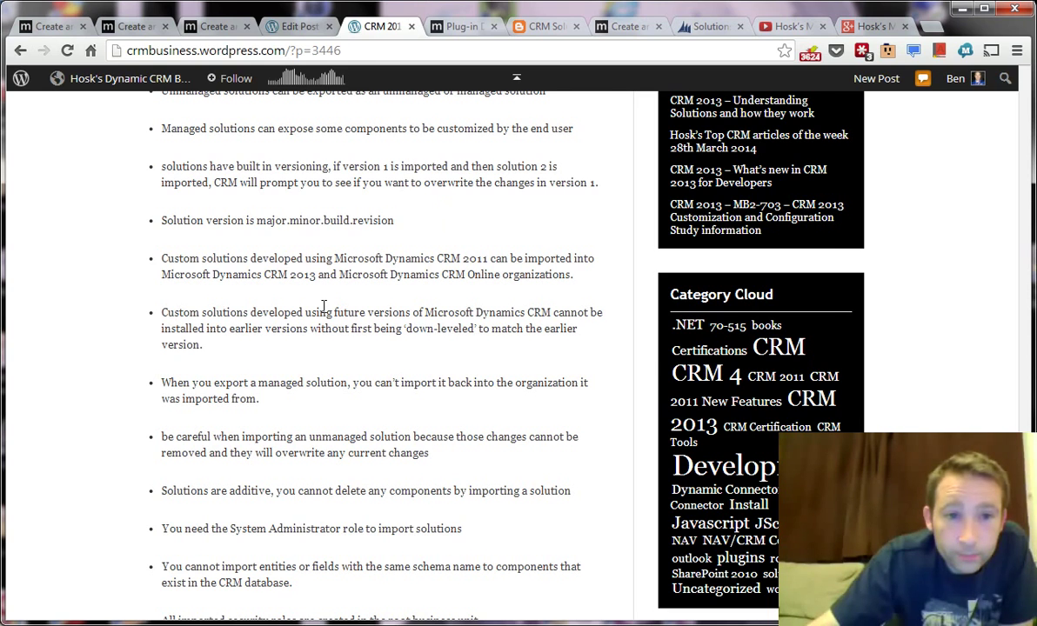
{"action": "scroll", "coordinate": [196, 295], "scroll_direction": "down", "scroll_amount": 1}
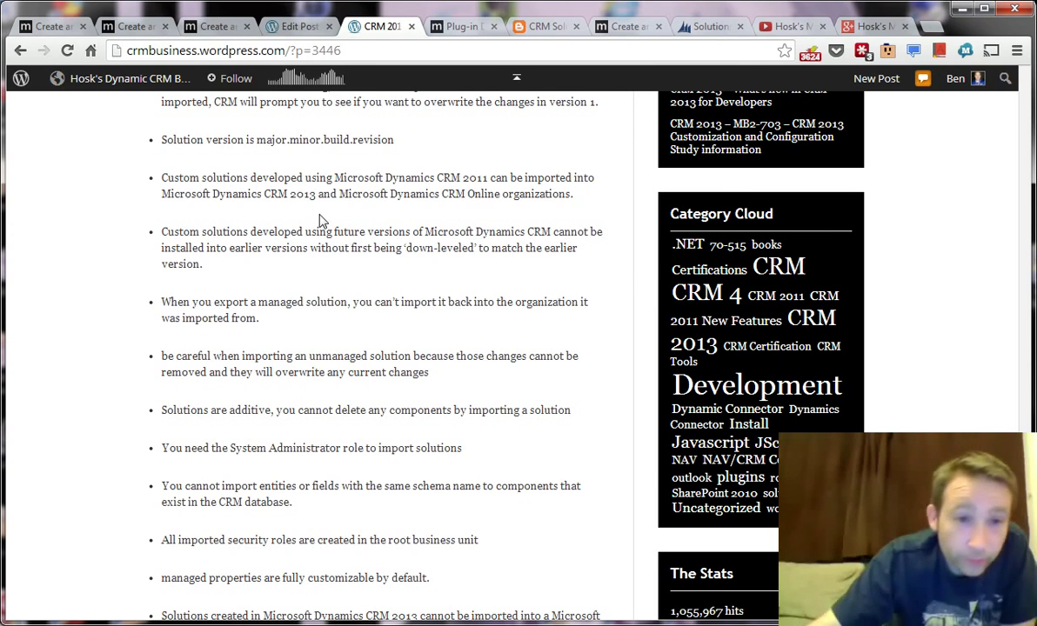
{"action": "scroll", "coordinate": [317, 273], "scroll_direction": "down", "scroll_amount": 1}
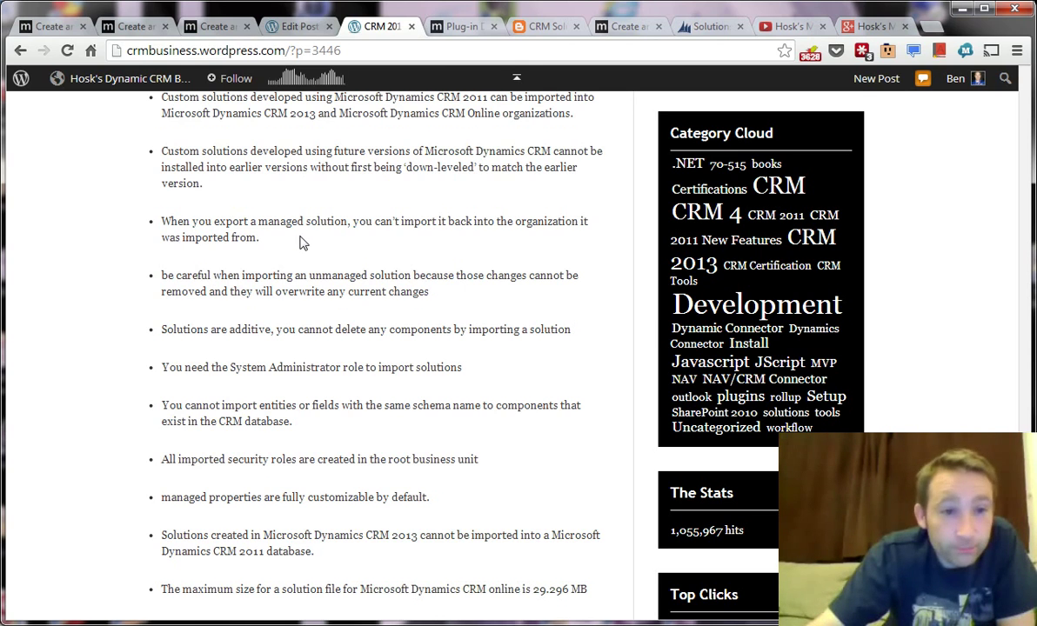
{"action": "scroll", "coordinate": [299, 246], "scroll_direction": "down", "scroll_amount": 1}
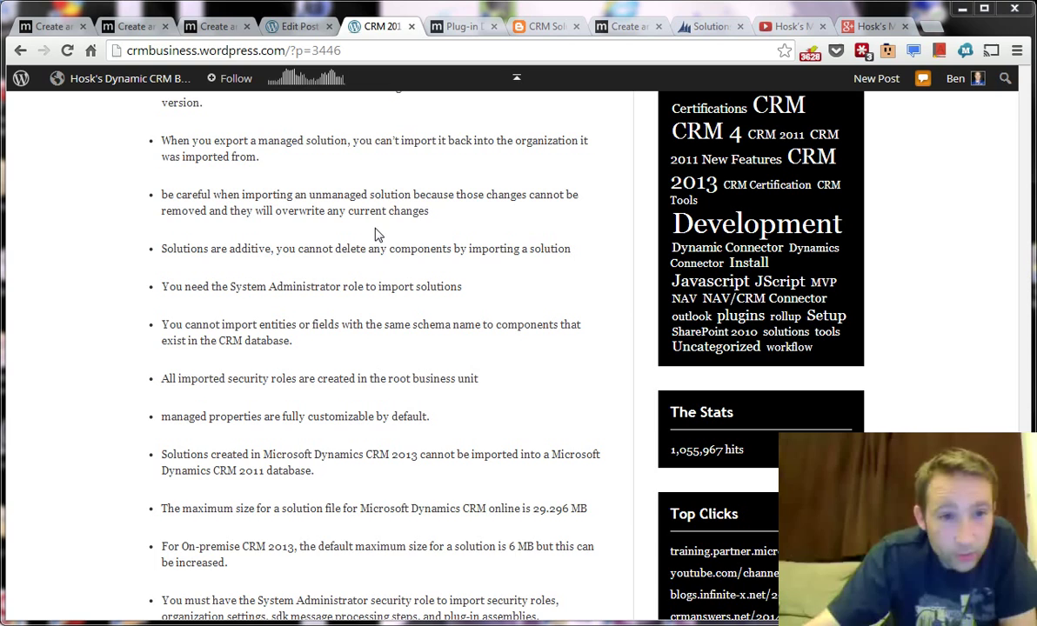
{"action": "scroll", "coordinate": [370, 280], "scroll_direction": "down", "scroll_amount": 2}
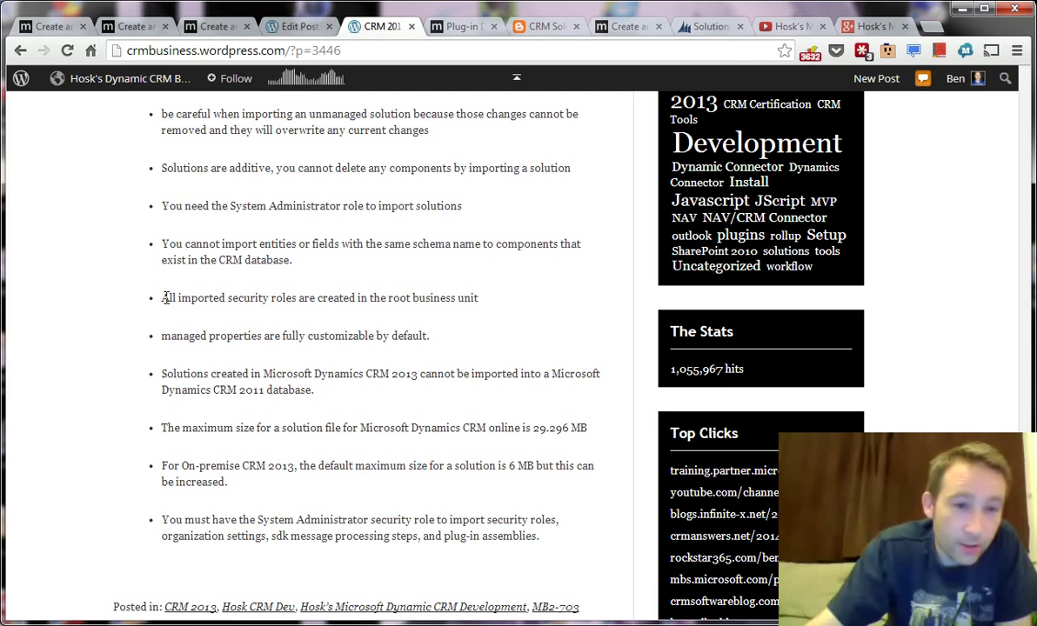
{"action": "scroll", "coordinate": [159, 347], "scroll_direction": "down", "scroll_amount": 1}
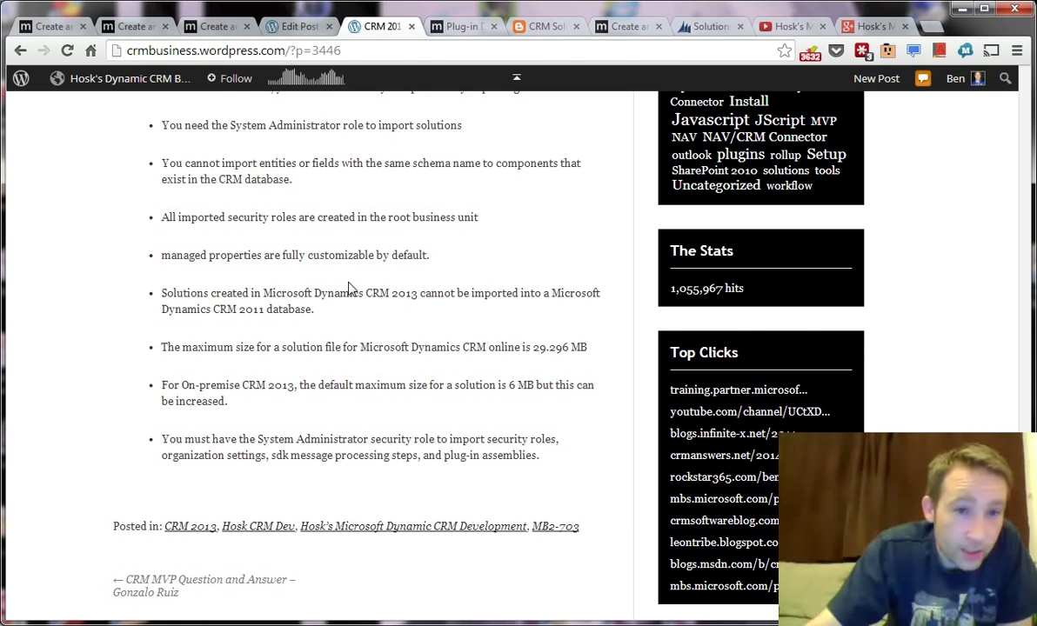
{"action": "scroll", "coordinate": [387, 287], "scroll_direction": "down", "scroll_amount": 1}
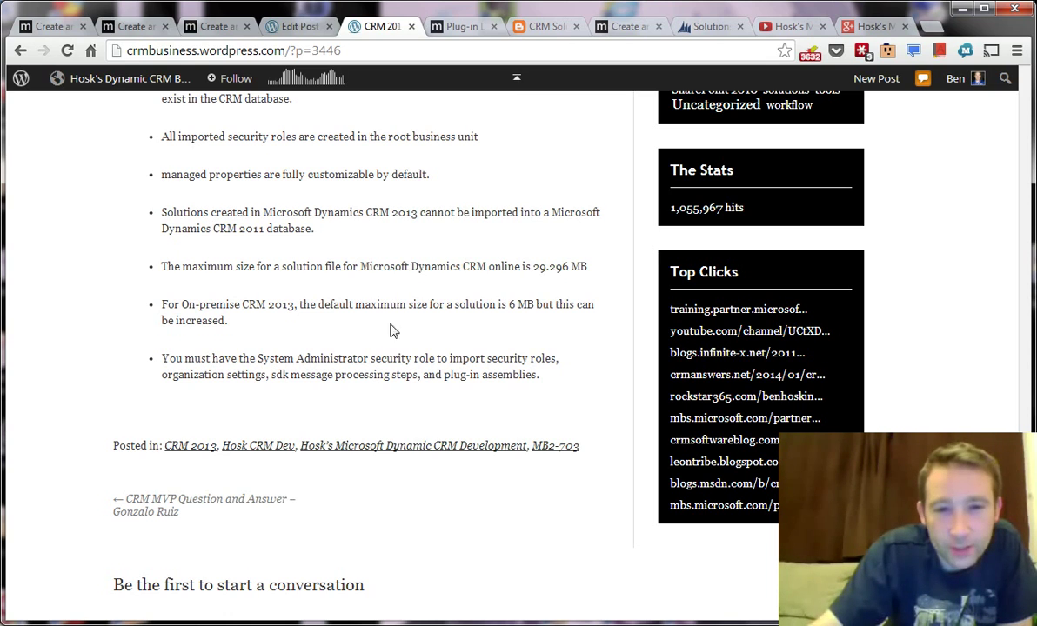
{"action": "left_click_drag", "start_coordinate": [314, 229], "coordinate": [163, 212]}
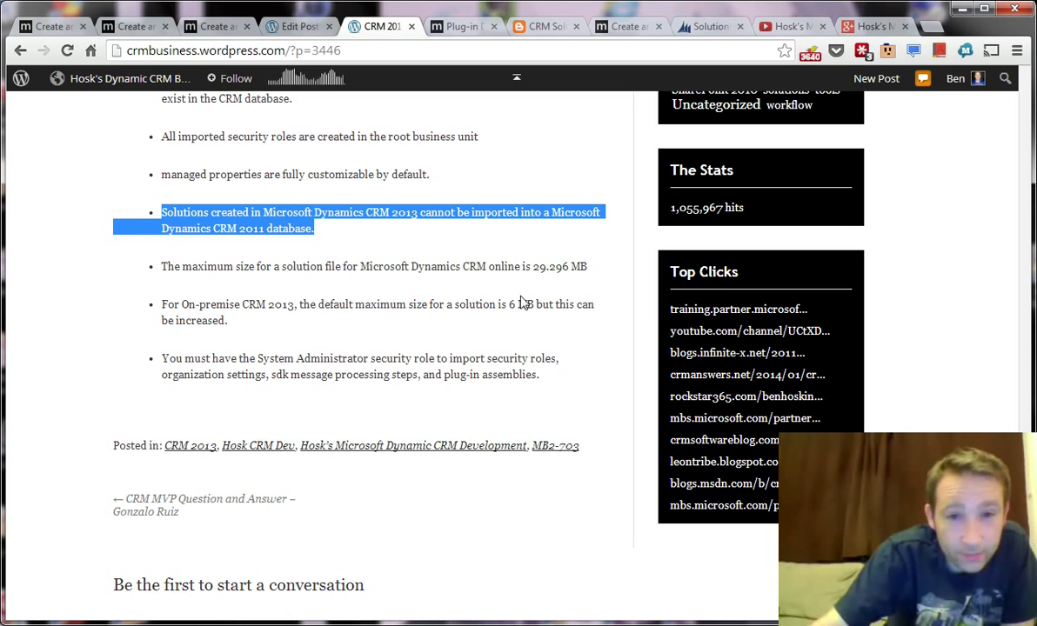
Step: Highlight the 29.296 MB maximum solution file size for CRM Online in the notes, then clear the highlight
{"action": "left_click_drag", "start_coordinate": [532, 266], "coordinate": [581, 270]}
{"action": "left_click", "coordinate": [348, 390]}
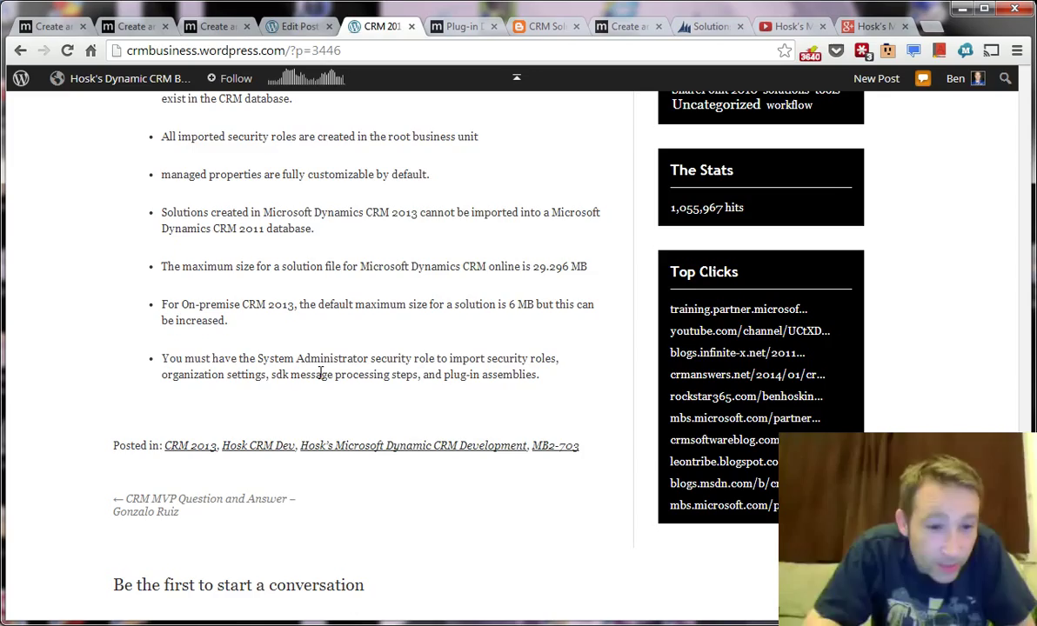
Step: Review the exam notes from the linked posts on understanding solutions through solution components, publishers, managed solutions and import rules
{"action": "scroll", "coordinate": [374, 507], "scroll_direction": "up", "scroll_amount": 8}
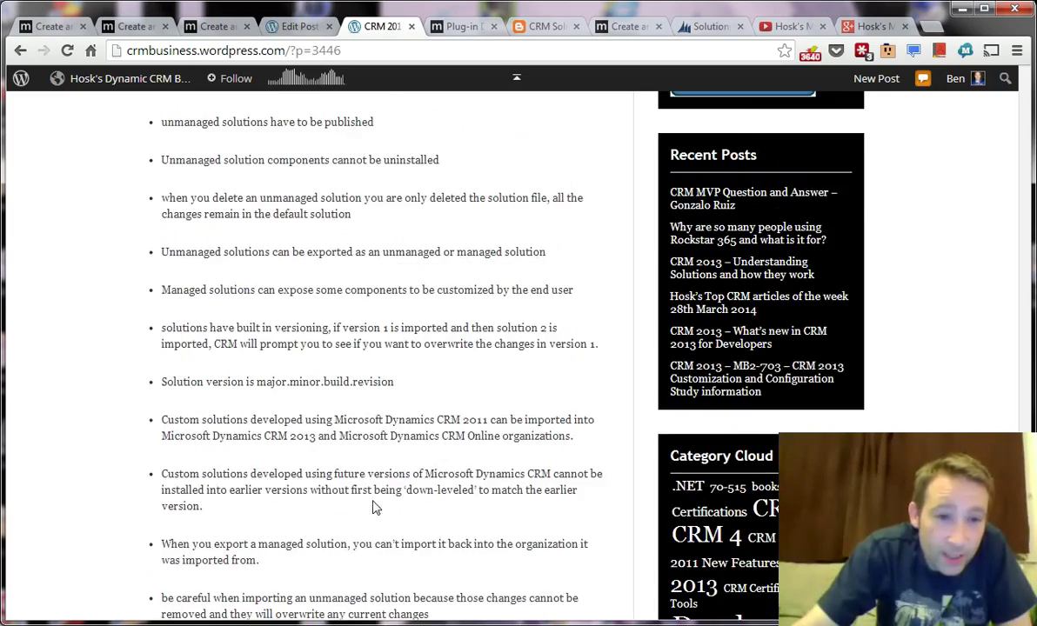
{"action": "scroll", "coordinate": [374, 507], "scroll_direction": "up", "scroll_amount": 5}
{"action": "scroll", "coordinate": [378, 499], "scroll_direction": "up", "scroll_amount": 20}
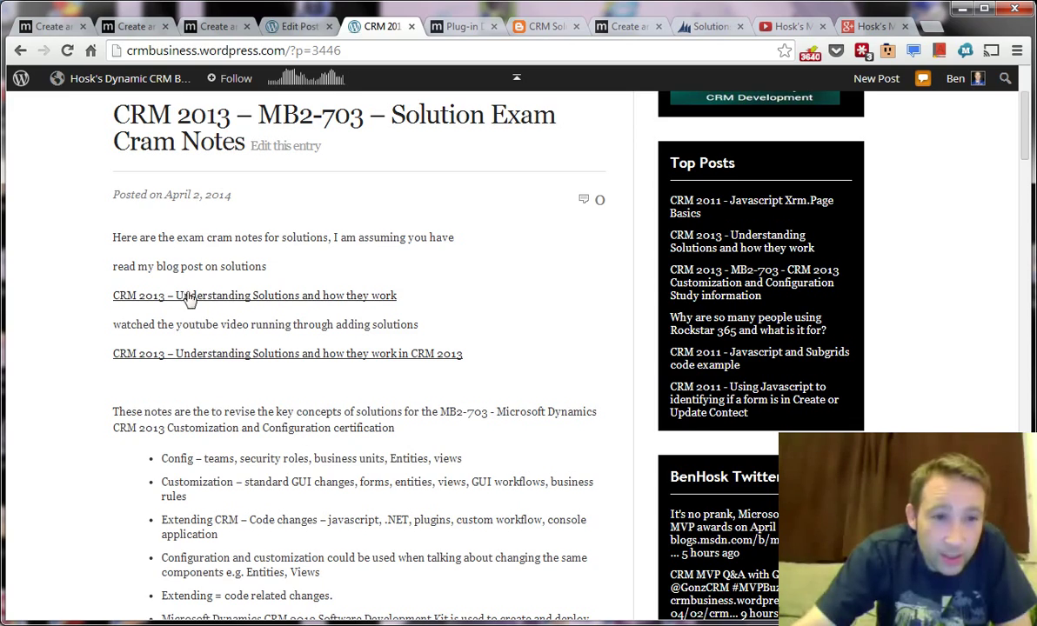
{"action": "scroll", "coordinate": [208, 504], "scroll_direction": "down", "scroll_amount": 2}
{"action": "scroll", "coordinate": [287, 360], "scroll_direction": "down", "scroll_amount": 12}
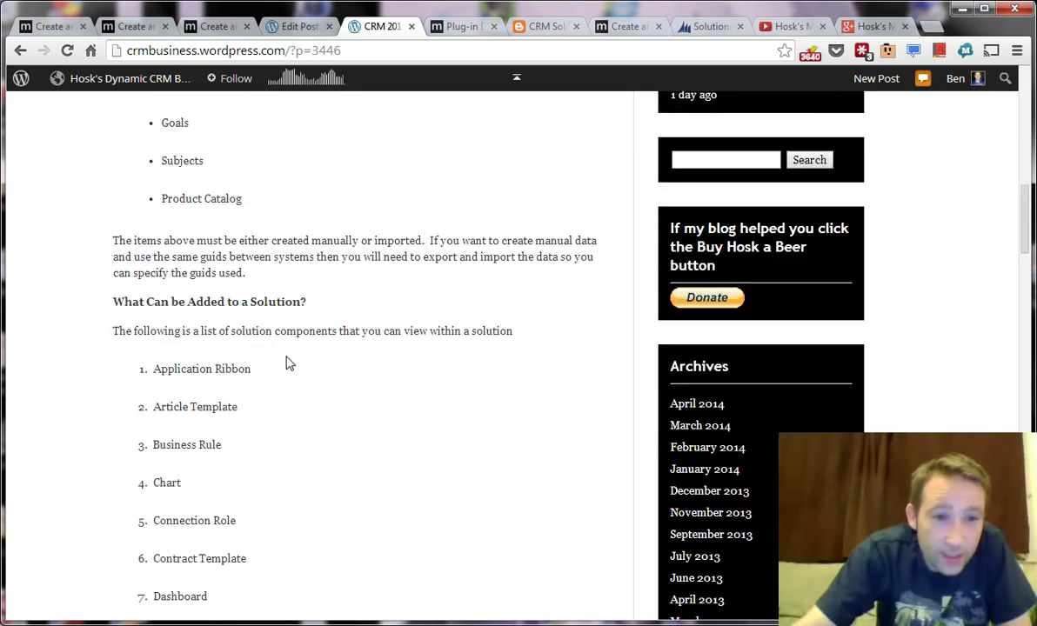
{"action": "scroll", "coordinate": [292, 349], "scroll_direction": "down", "scroll_amount": 14}
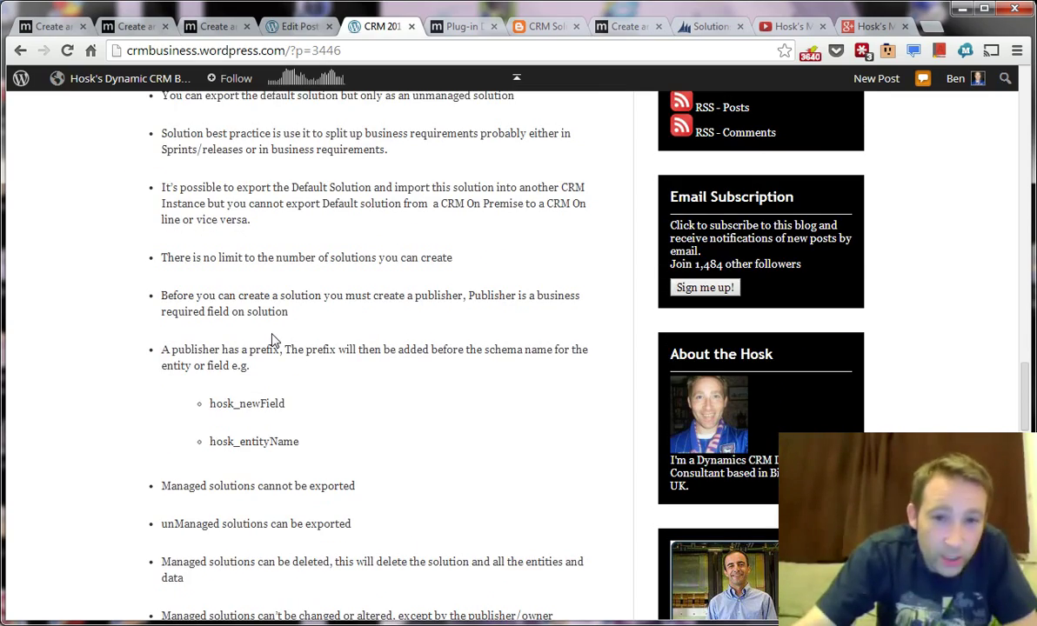
{"action": "scroll", "coordinate": [288, 346], "scroll_direction": "down", "scroll_amount": 3}
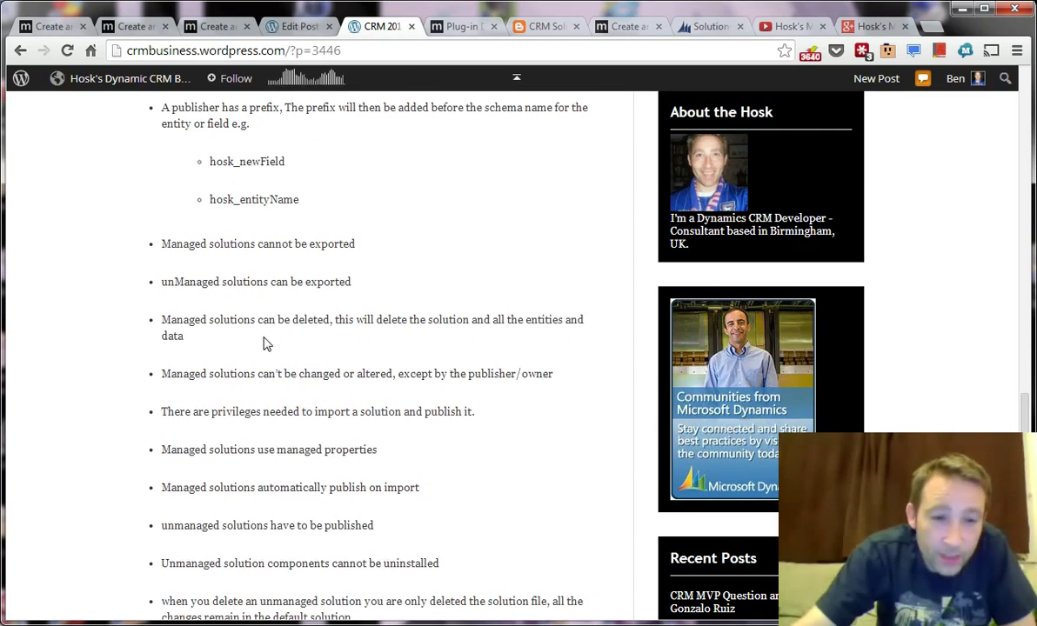
{"action": "scroll", "coordinate": [276, 343], "scroll_direction": "down", "scroll_amount": 7}
{"action": "scroll", "coordinate": [280, 348], "scroll_direction": "down", "scroll_amount": 6}
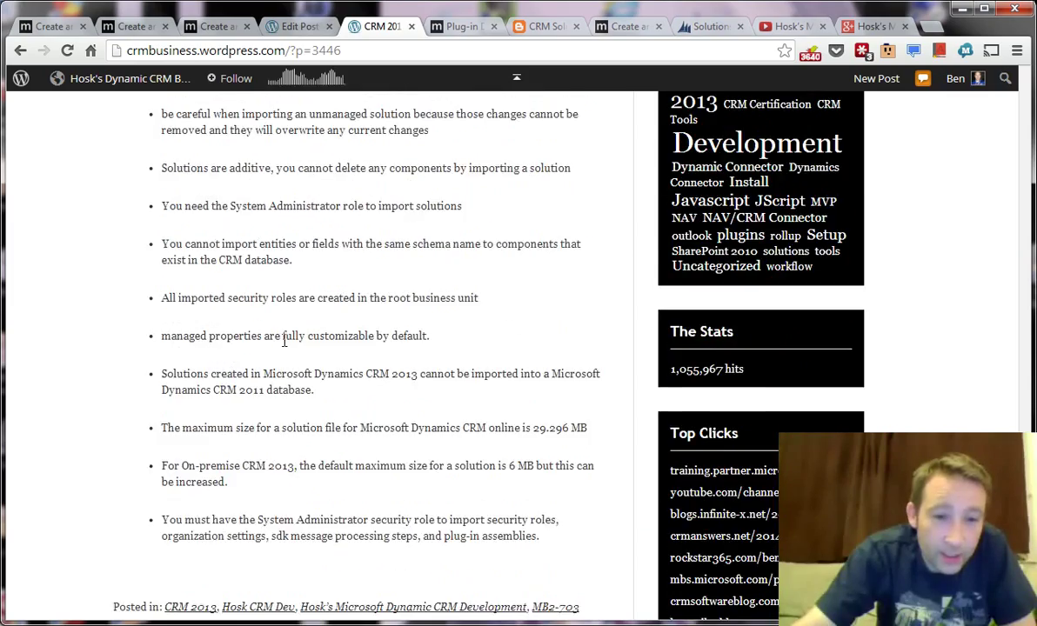
Step: Look back over the notes on the default solution, publisher prefixes, versioning, importing and size limits
{"action": "scroll", "coordinate": [287, 346], "scroll_direction": "up", "scroll_amount": 16}
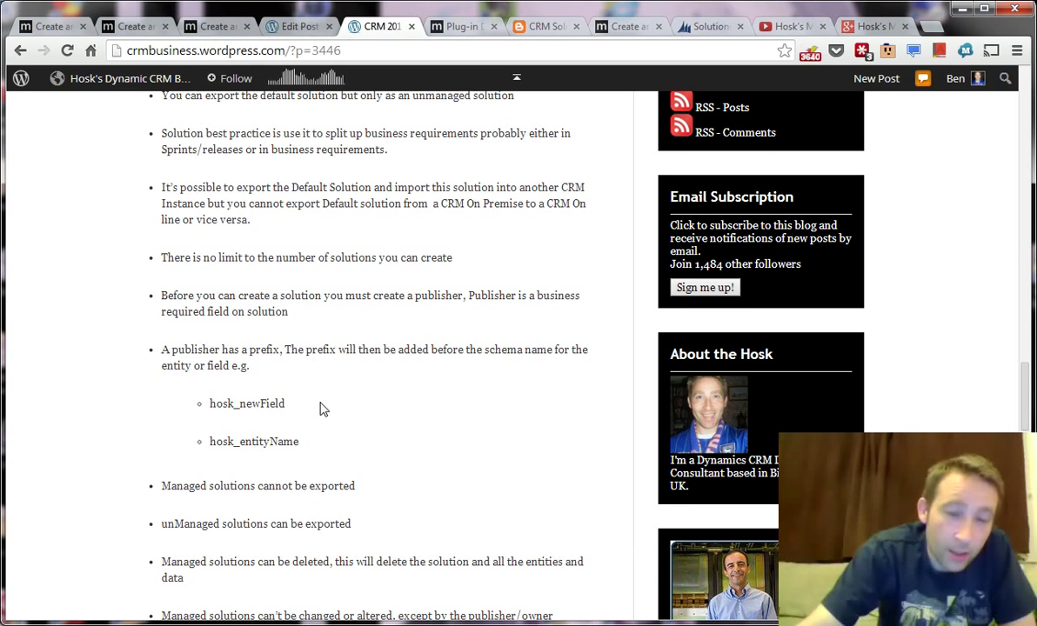
{"action": "scroll", "coordinate": [340, 425], "scroll_direction": "up", "scroll_amount": 4}
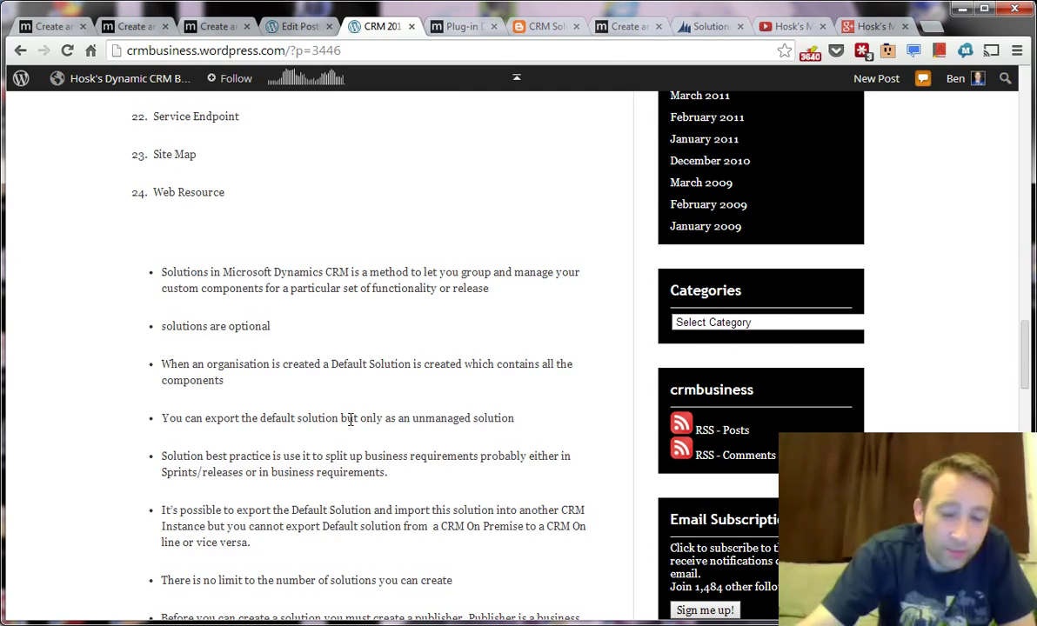
{"action": "scroll", "coordinate": [351, 417], "scroll_direction": "down", "scroll_amount": 15}
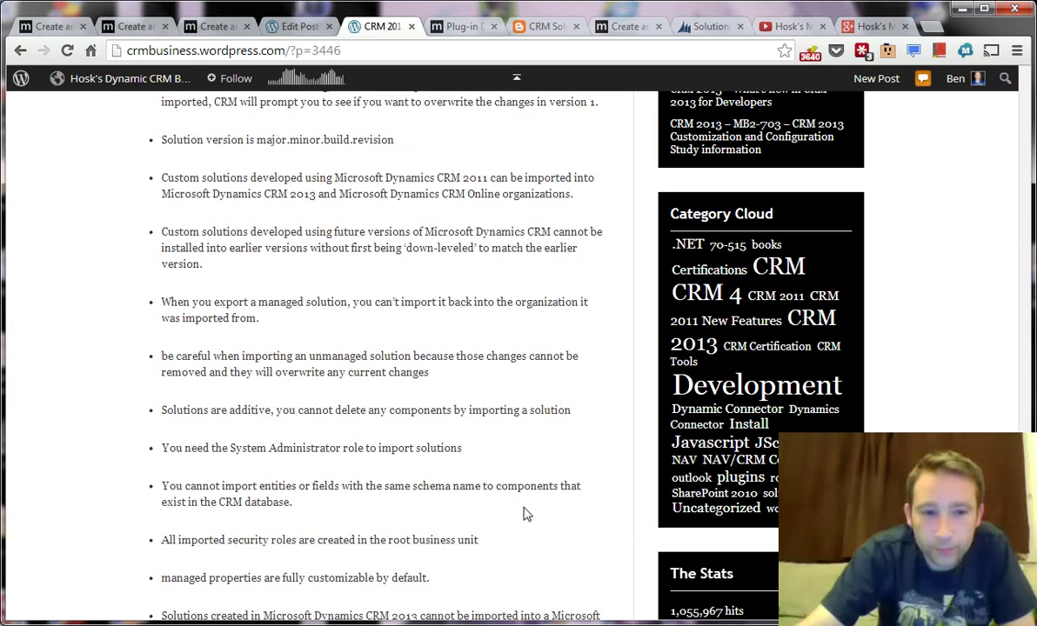
{"action": "scroll", "coordinate": [518, 510], "scroll_direction": "up", "scroll_amount": 4}
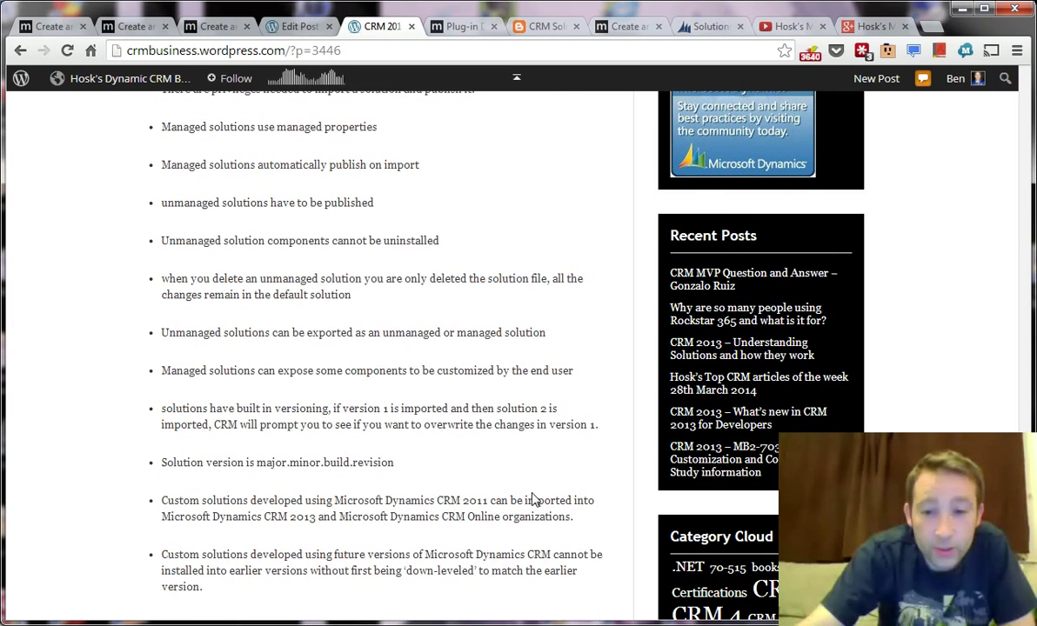
{"action": "scroll", "coordinate": [540, 502], "scroll_direction": "down", "scroll_amount": 13}
{"action": "scroll", "coordinate": [552, 508], "scroll_direction": "up", "scroll_amount": 7}
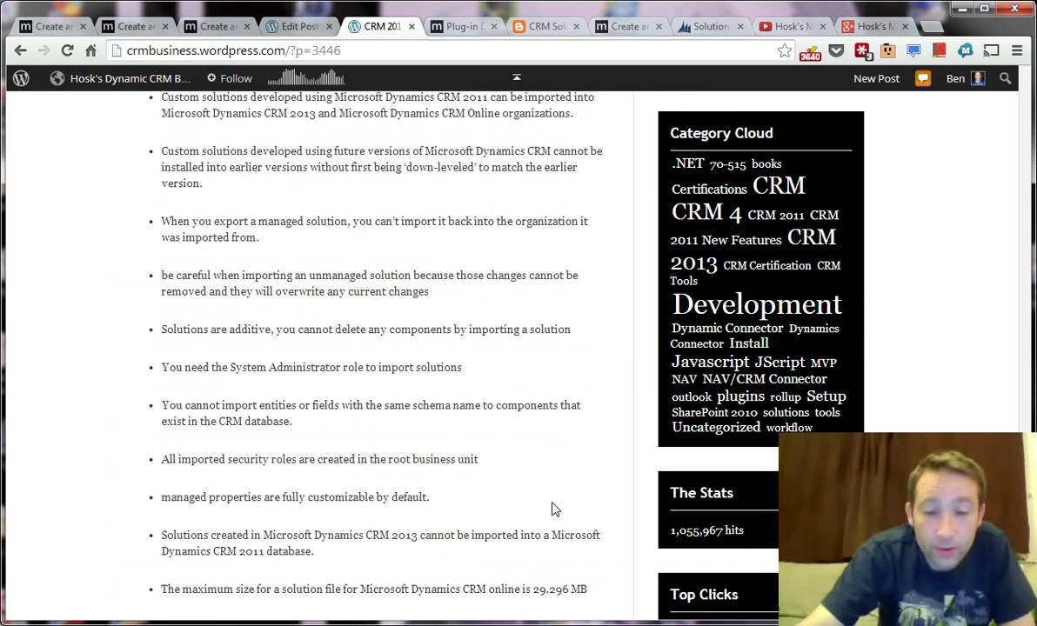
{"action": "scroll", "coordinate": [550, 509], "scroll_direction": "down", "scroll_amount": 2}
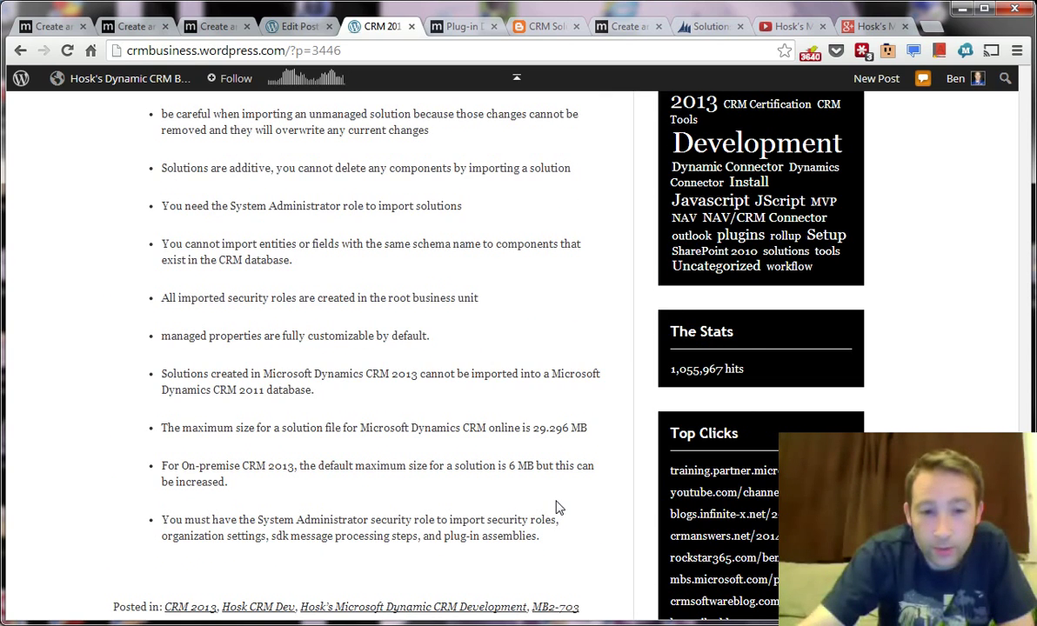